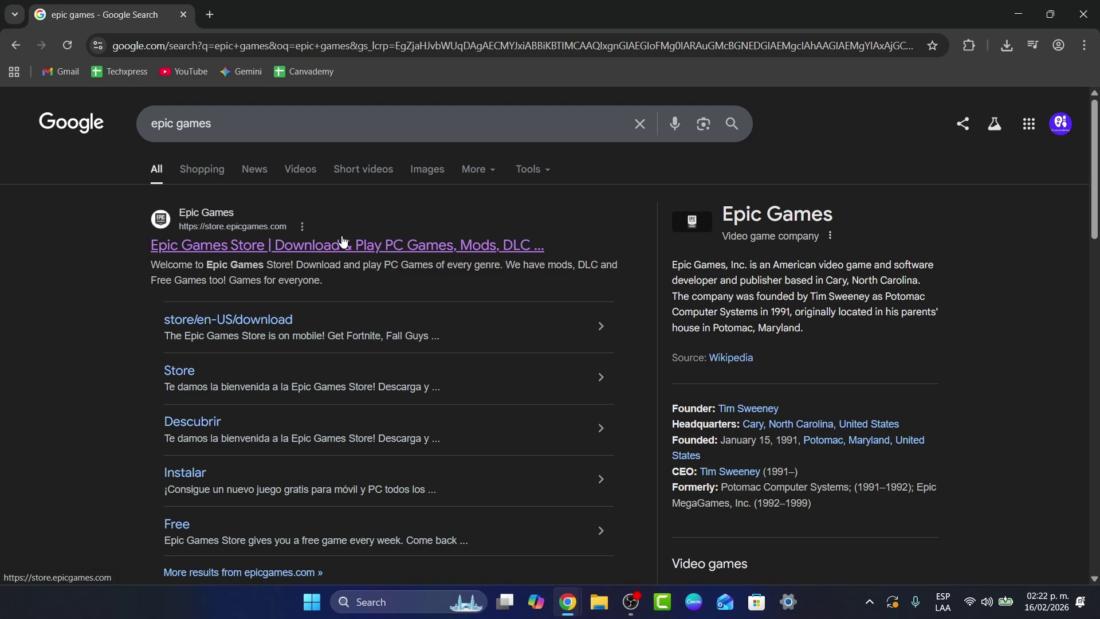
- Open the Epic Games Store site and go to its Sign in page with the Create account link
click(342, 245)
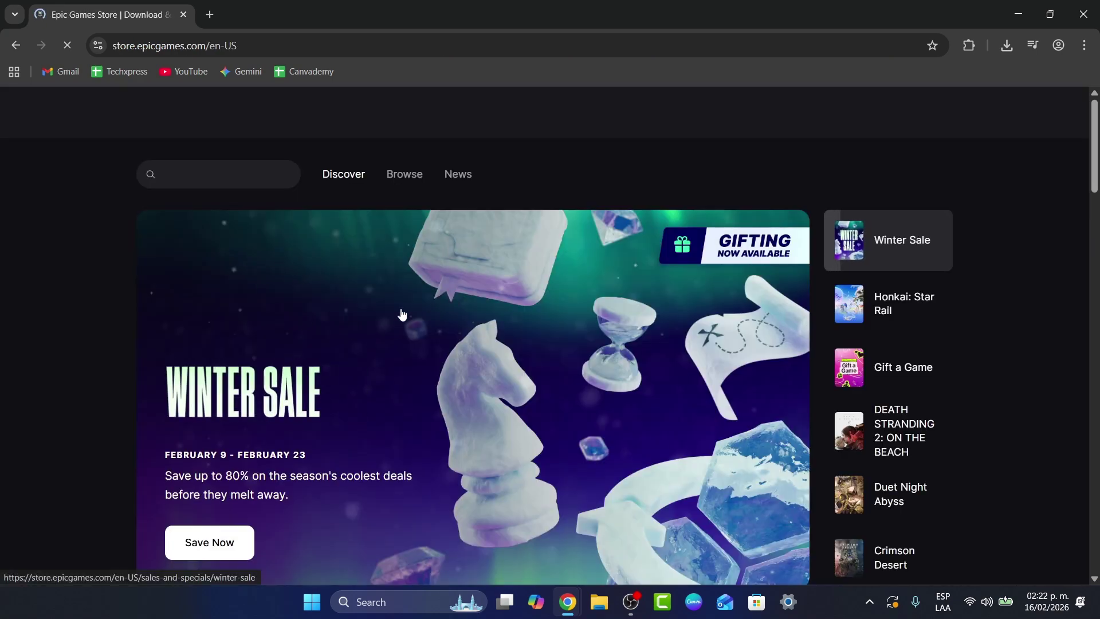
click(960, 115)
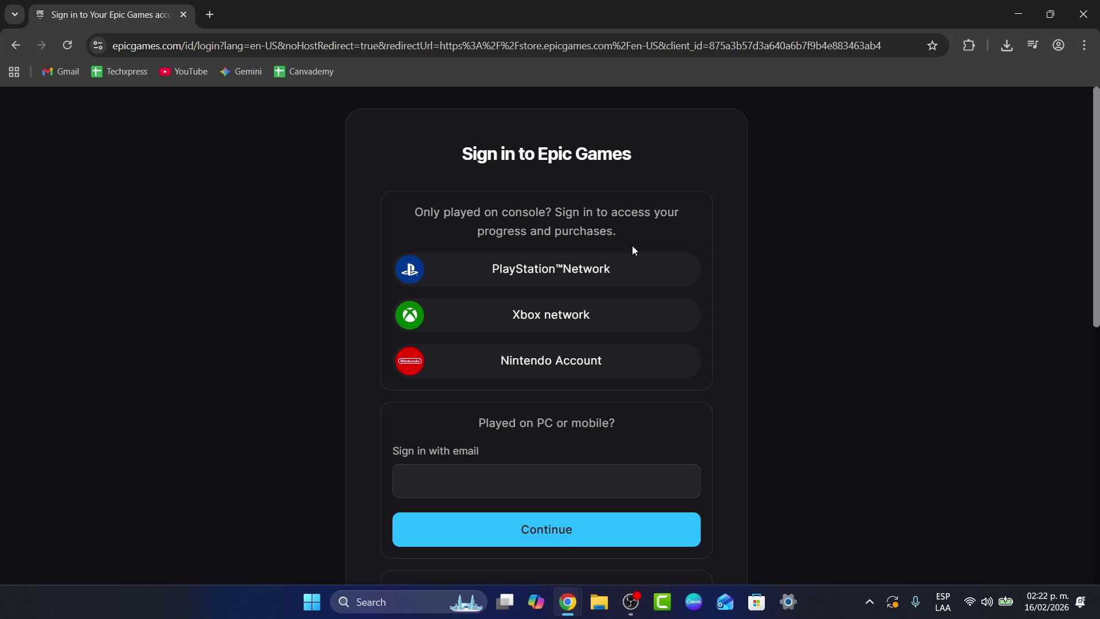
scroll(569, 341, down, 2)
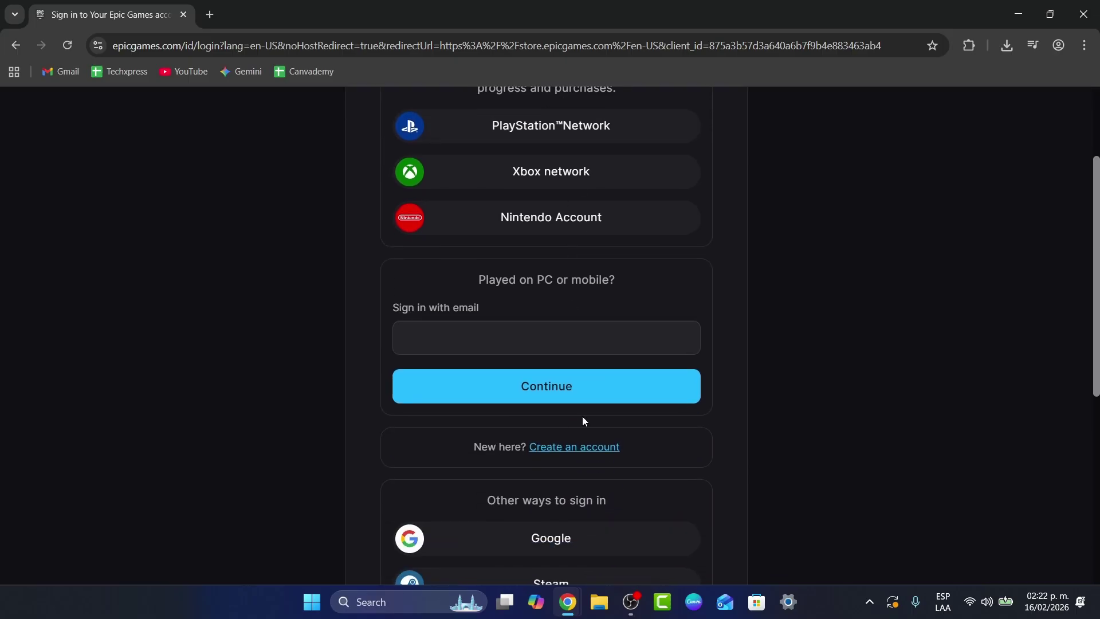
scroll(582, 421, down, 1)
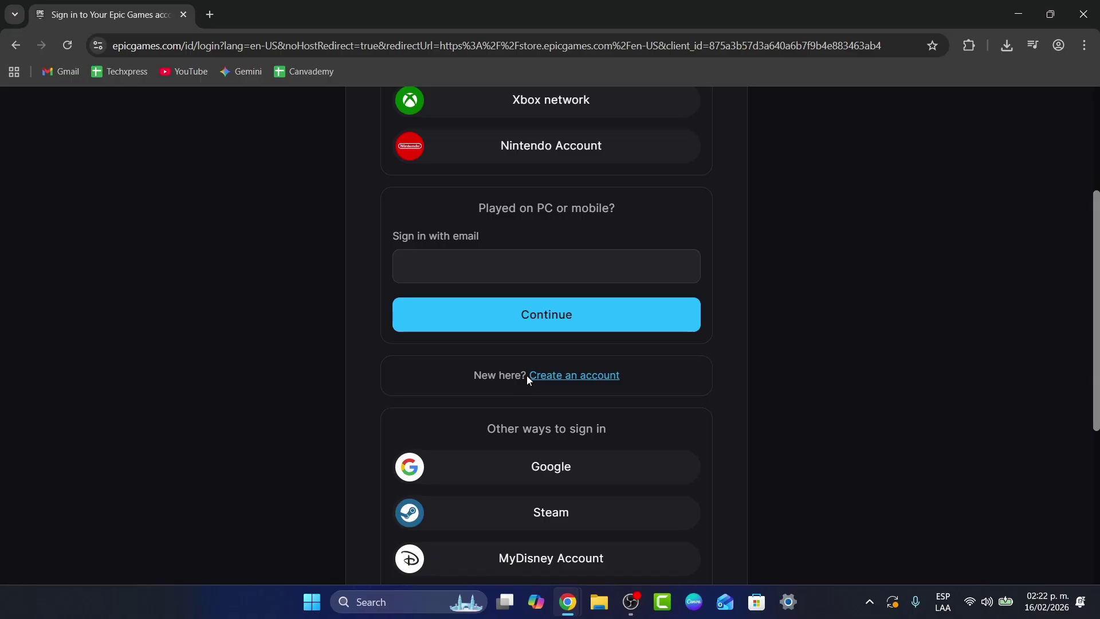
- Start creating a new account and answer No to having played the listed games
click(550, 376)
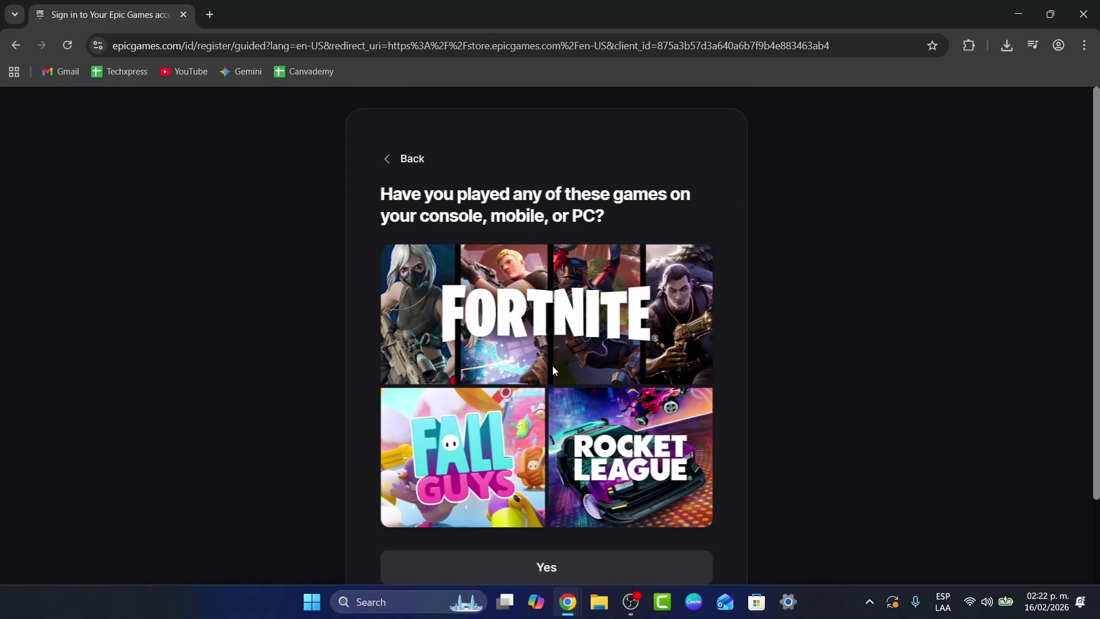
scroll(553, 370, down, 2)
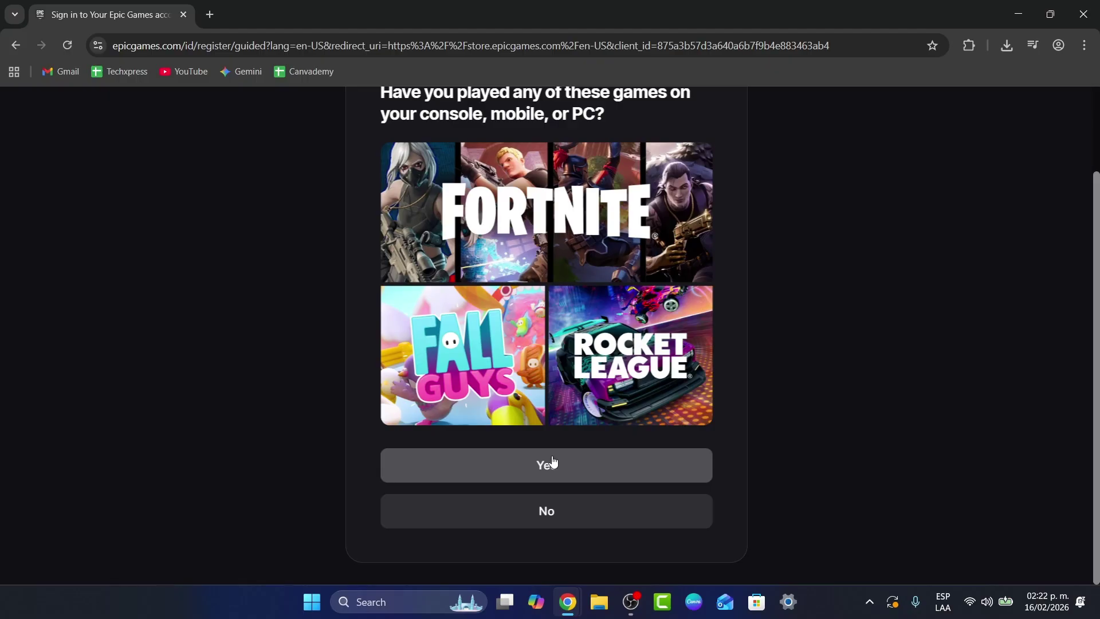
click(564, 517)
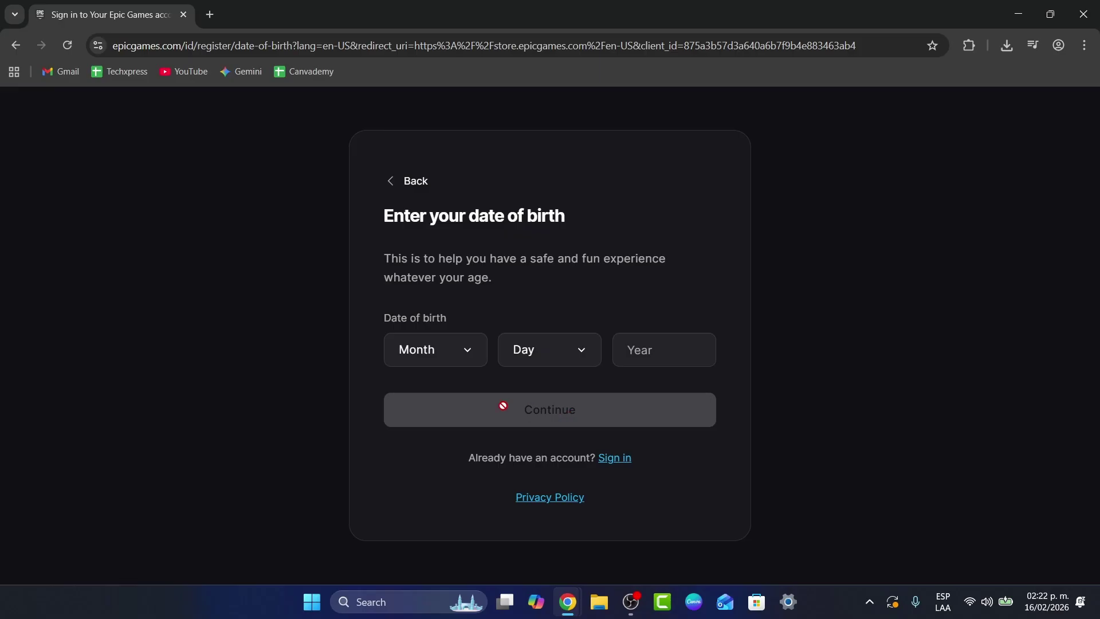
- Enter the birth date August 10, 1998 and continue
click(449, 358)
click(446, 479)
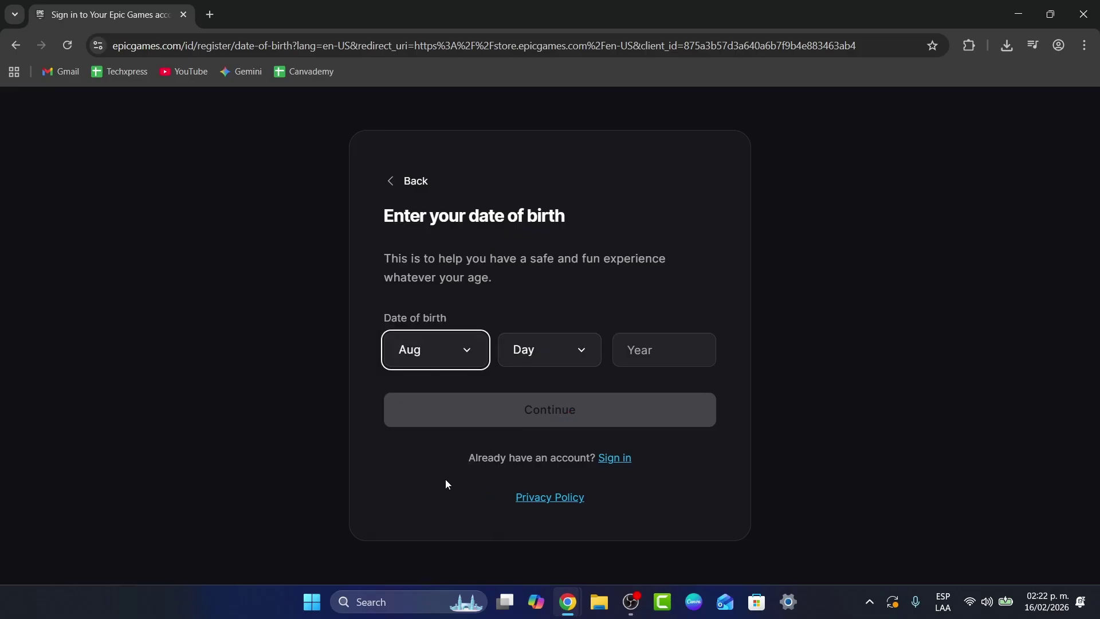
click(505, 344)
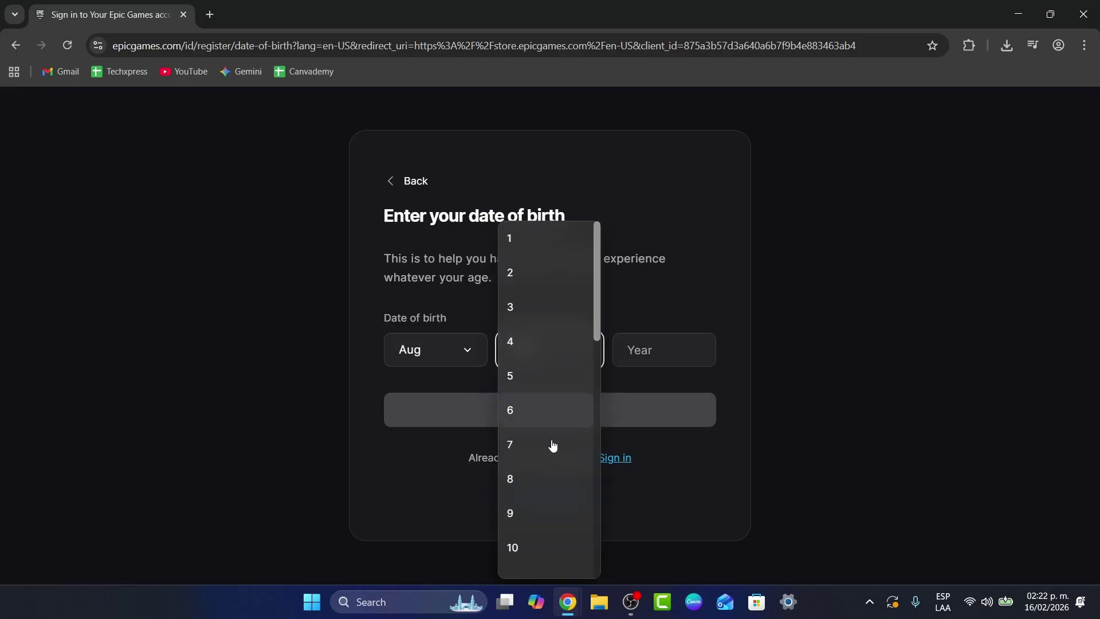
click(545, 544)
click(680, 344)
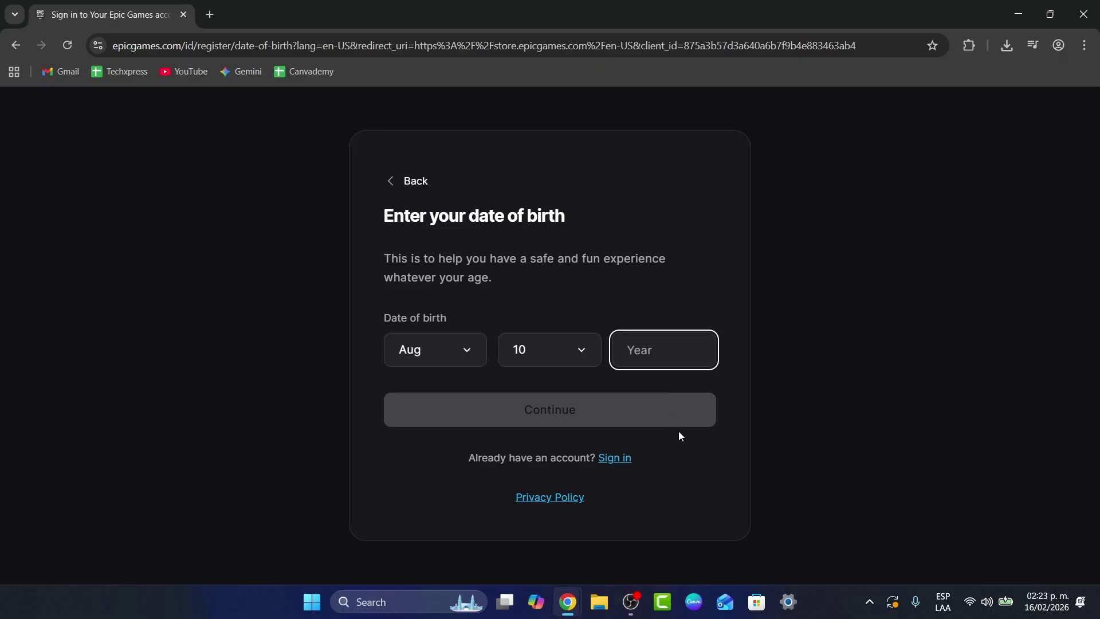
text(1998)
click(625, 410)
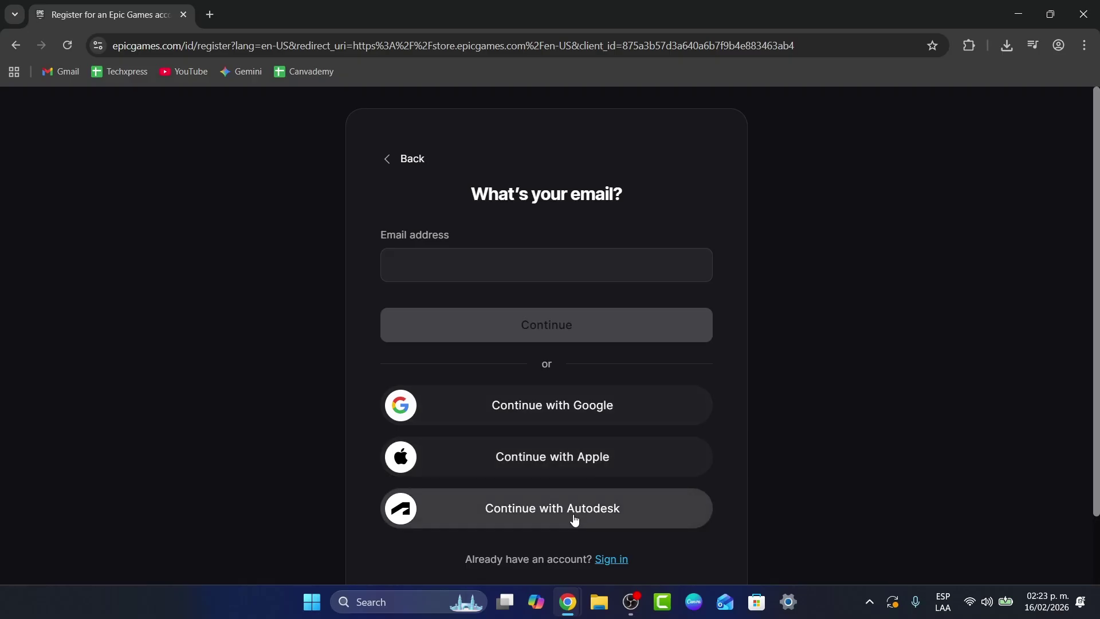
- Fill the email address from a saved suggestion and continue to the details form
click(560, 270)
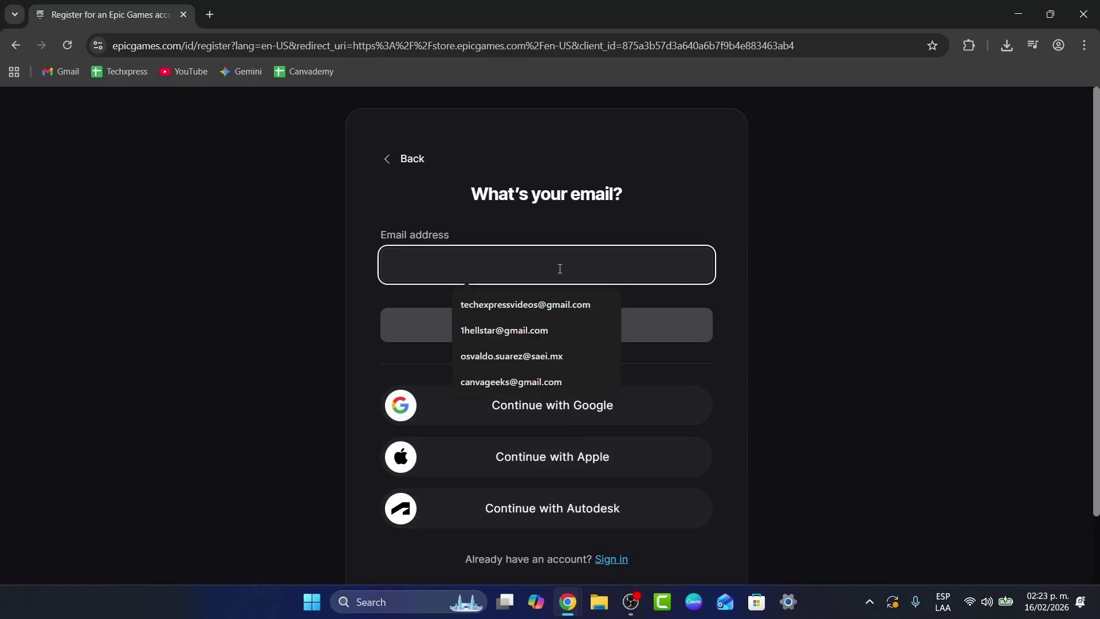
click(565, 303)
click(563, 321)
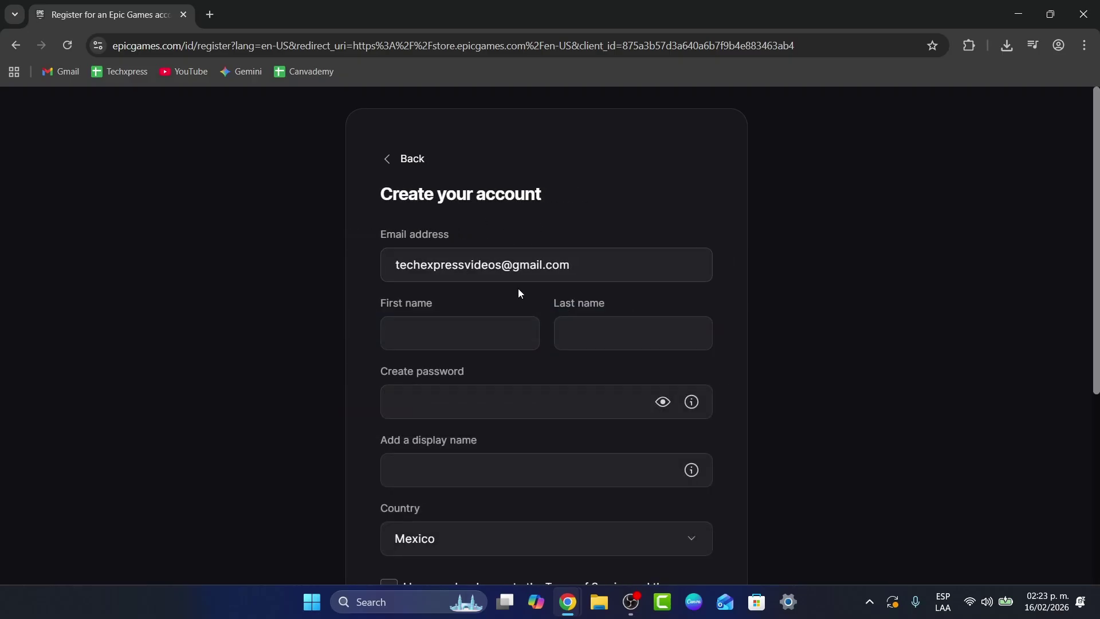
- Enter the first and last name, a password and a display name
click(470, 330)
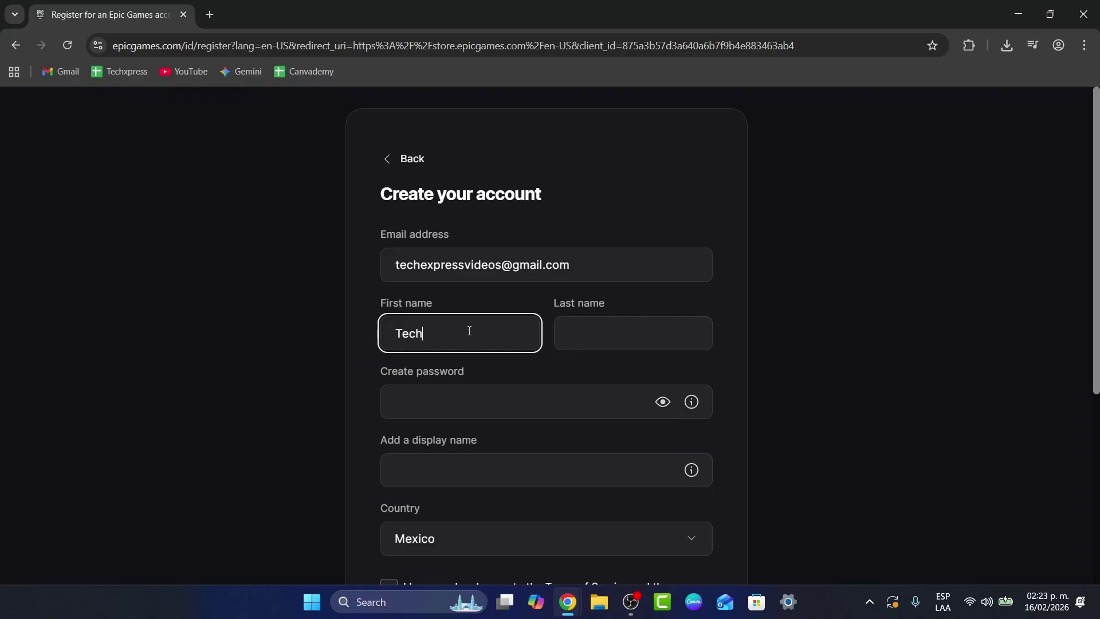
click(653, 333)
text(Xpress)
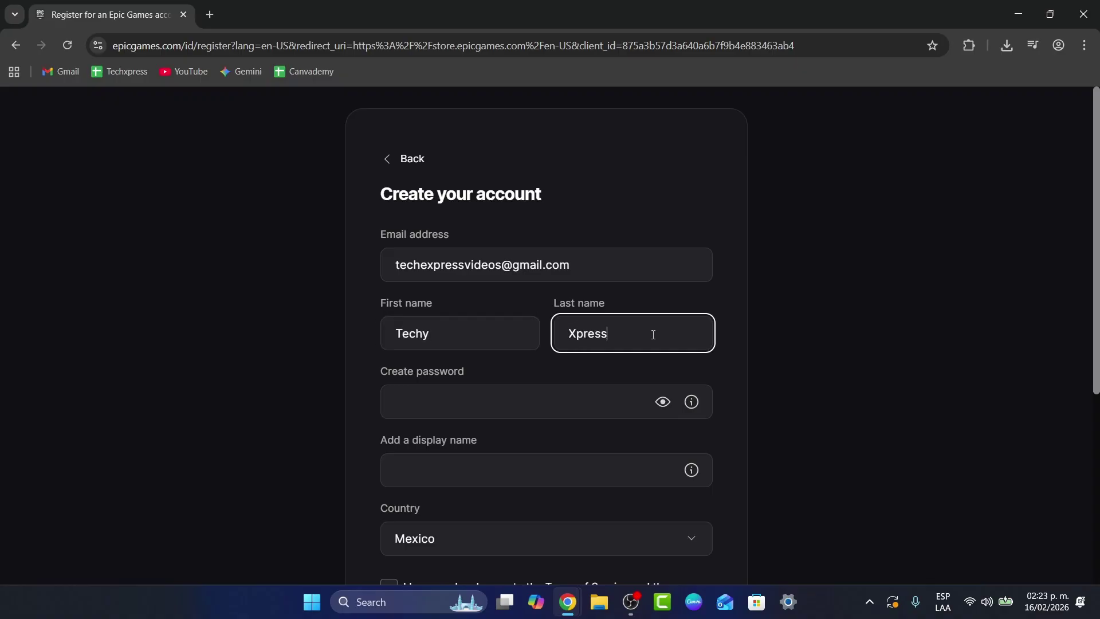
click(470, 411)
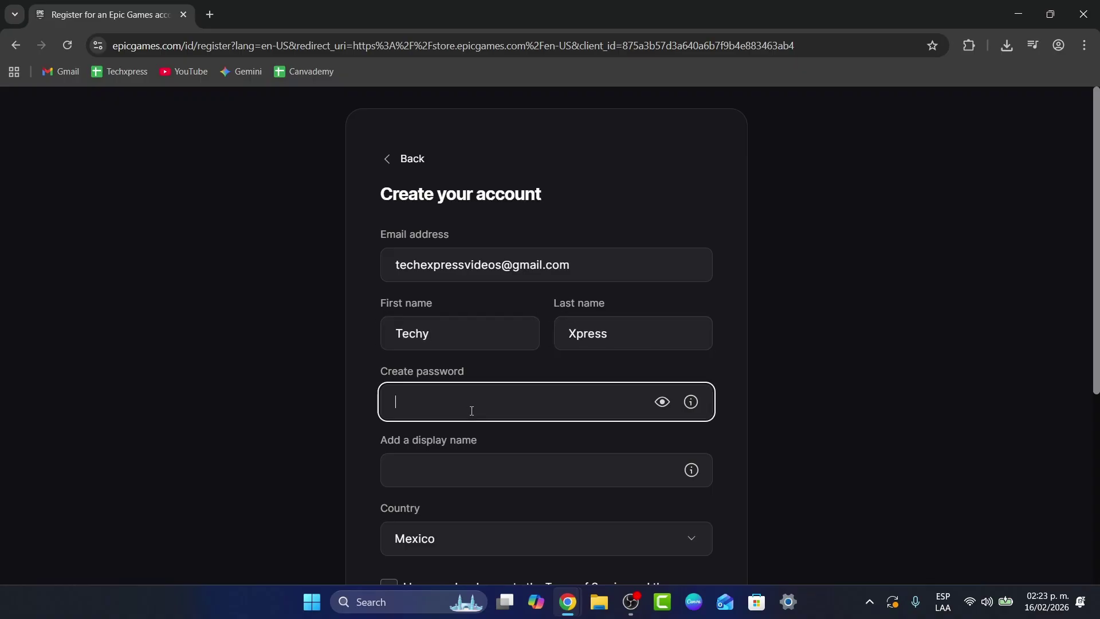
text(•)
mouse_move(691, 401)
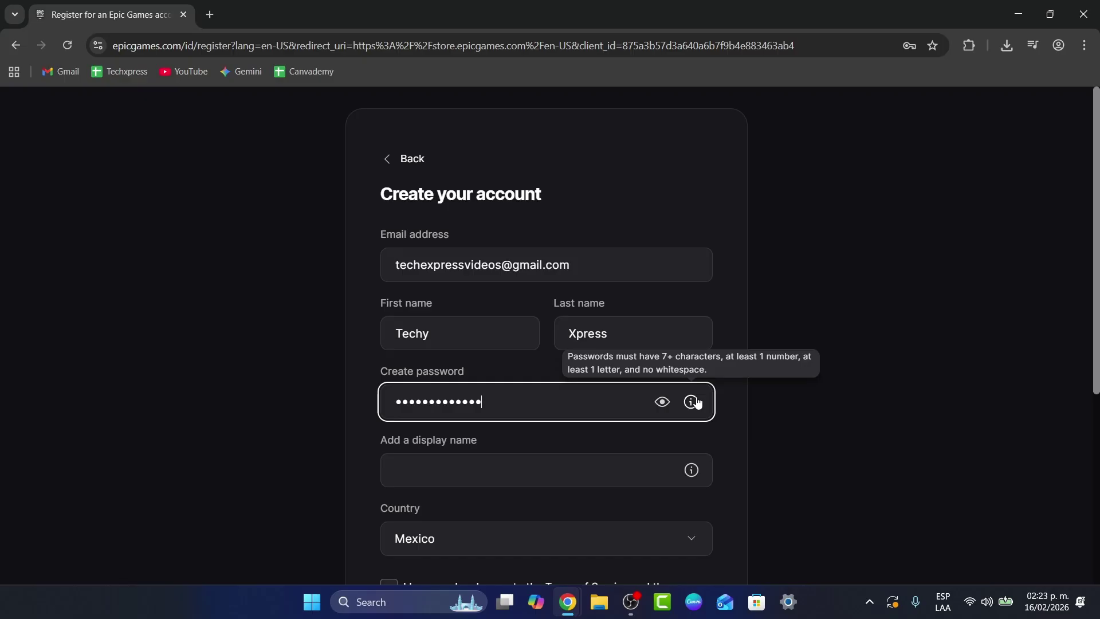
click(556, 462)
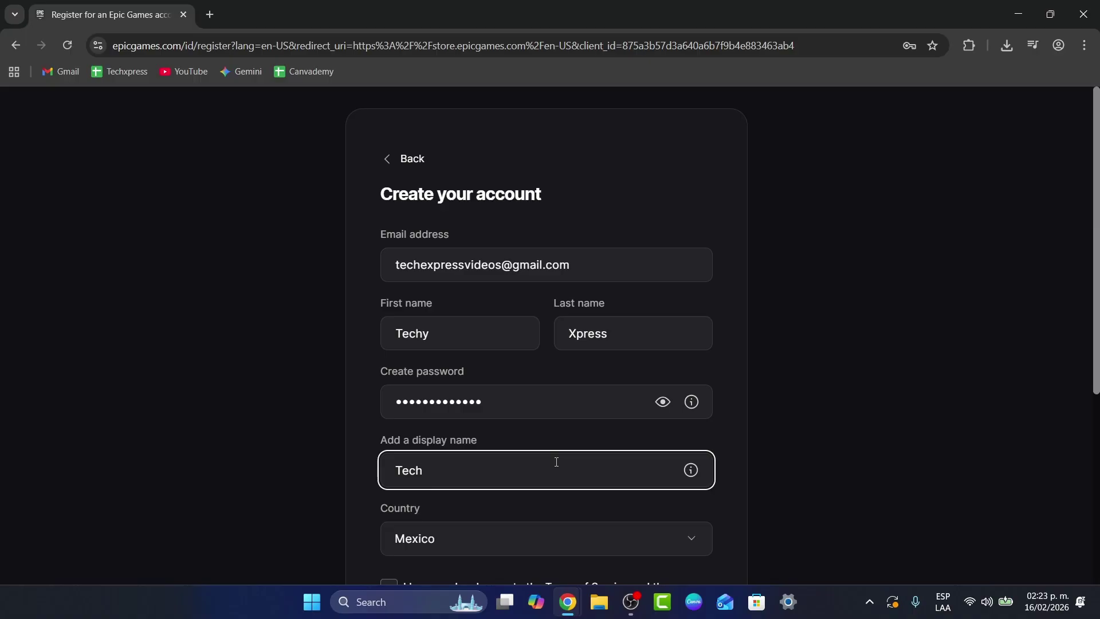
text(TechXpressGames)
- Accept the Terms of Service and submit the account form
scroll(533, 481, down, 4)
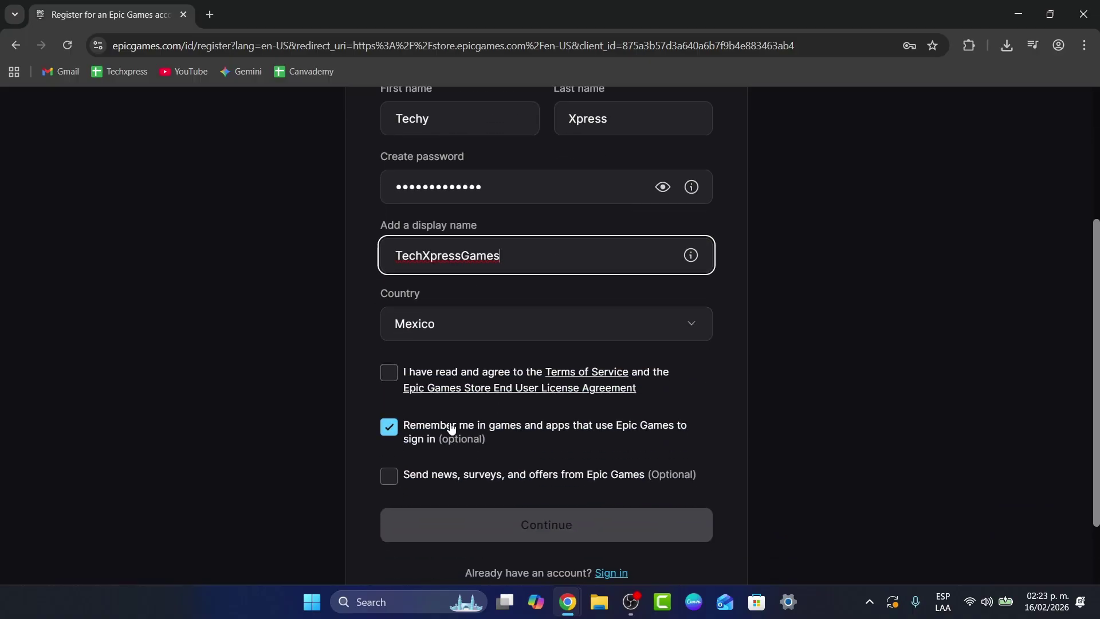
click(422, 374)
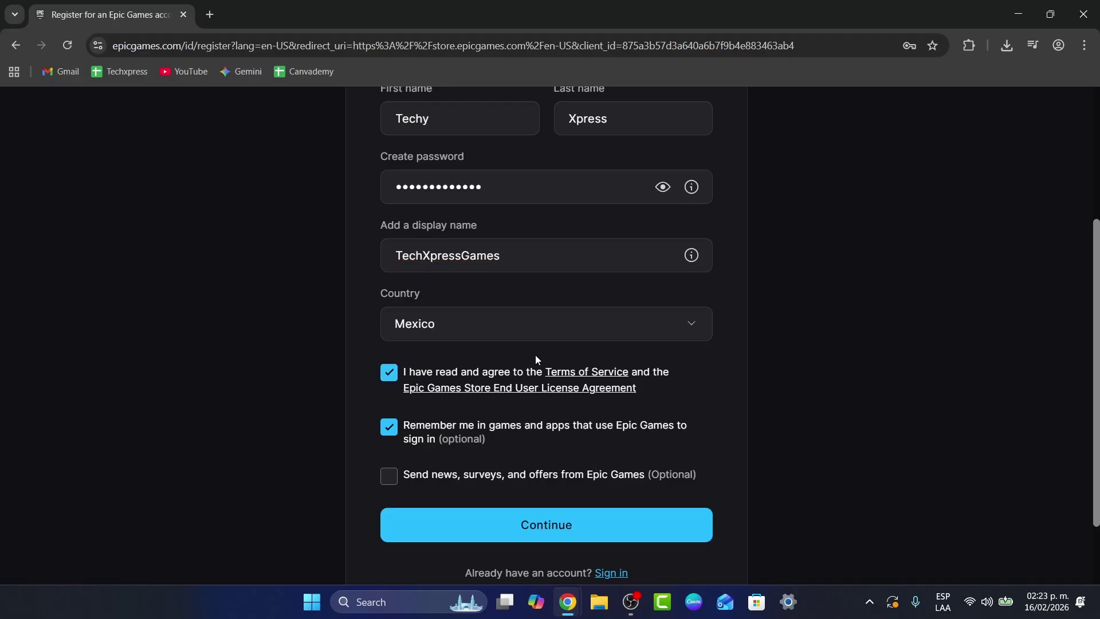
click(596, 524)
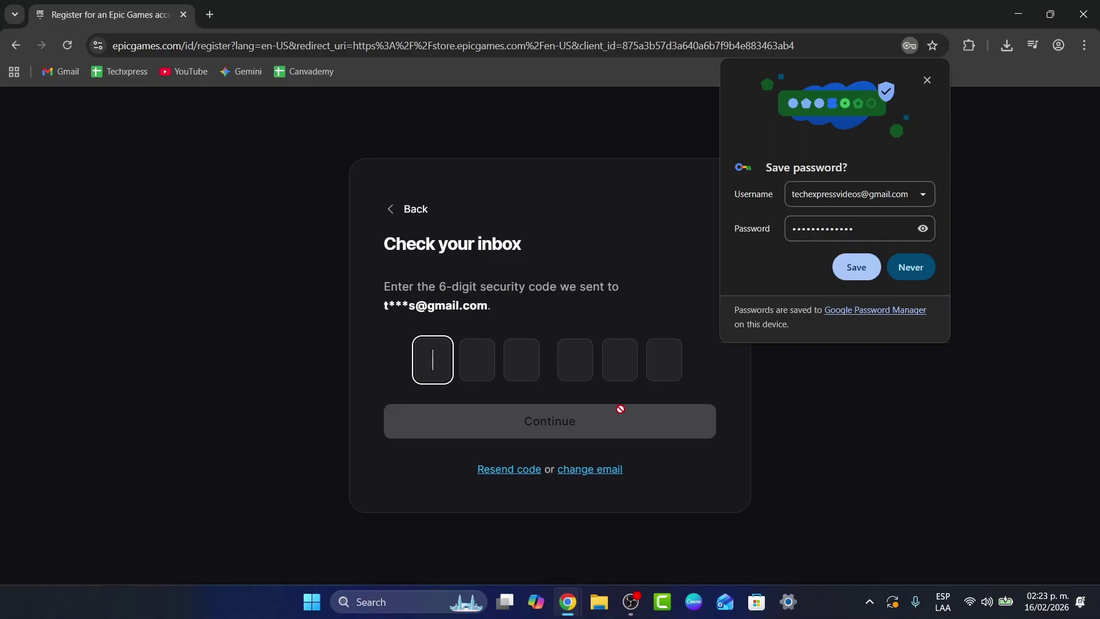
- Dismiss the password-save prompt and open the correct Gmail inbox in a new tab
click(927, 81)
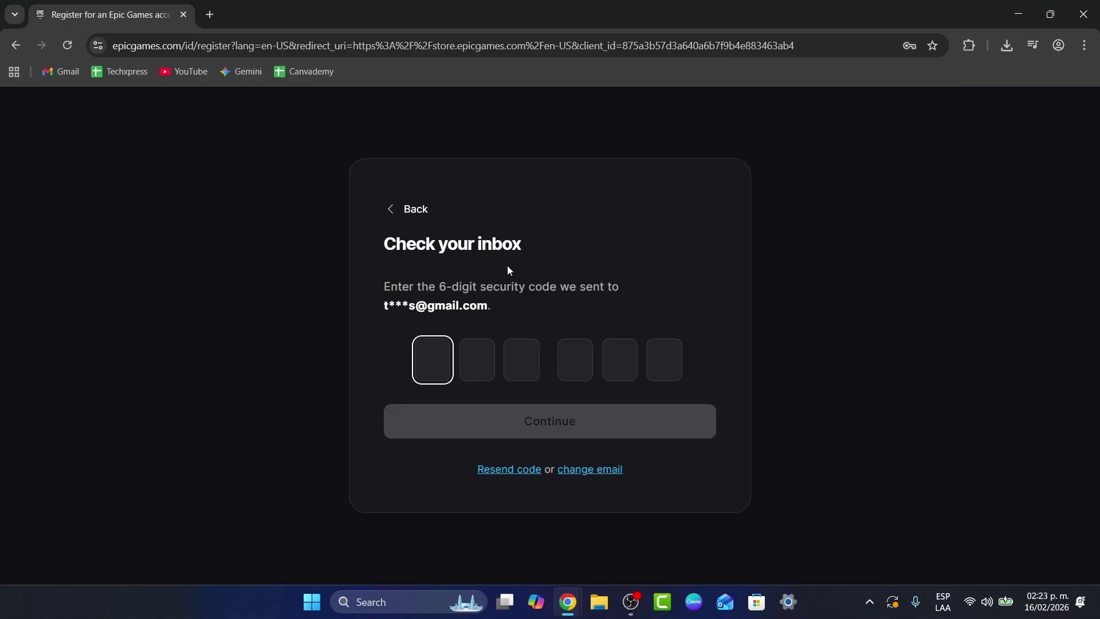
click(210, 14)
text(gmail.com)
key(Return)
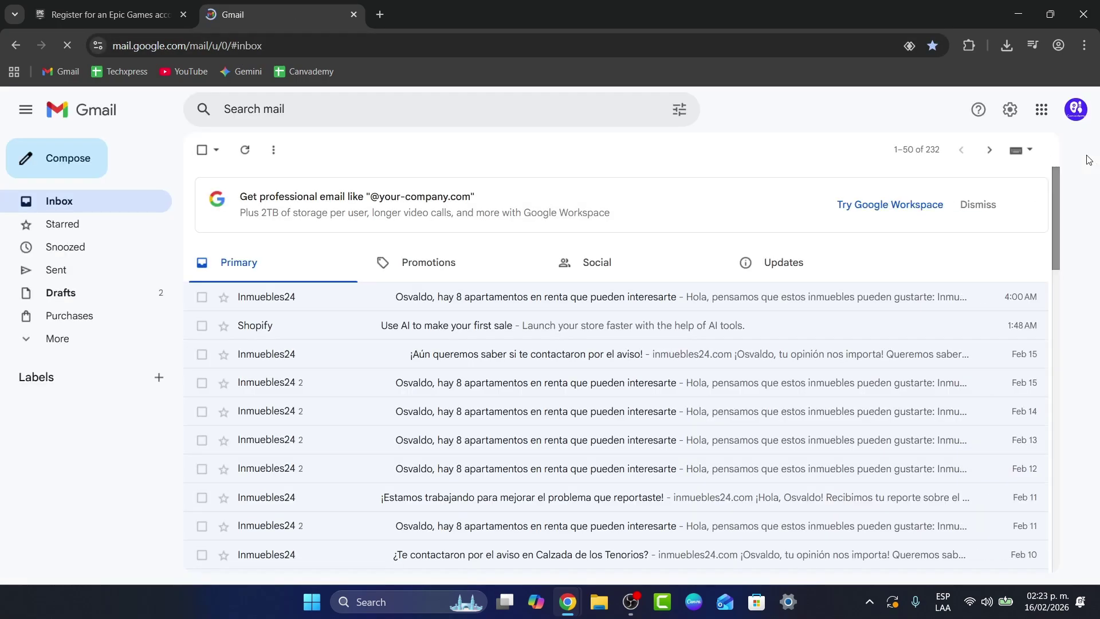
click(1076, 108)
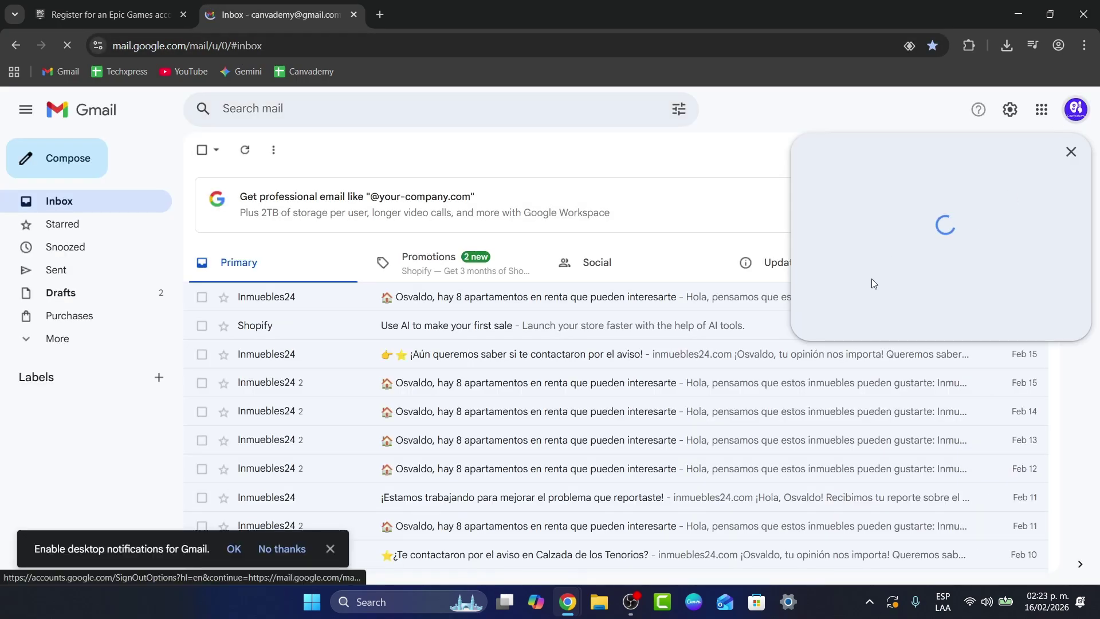
click(898, 367)
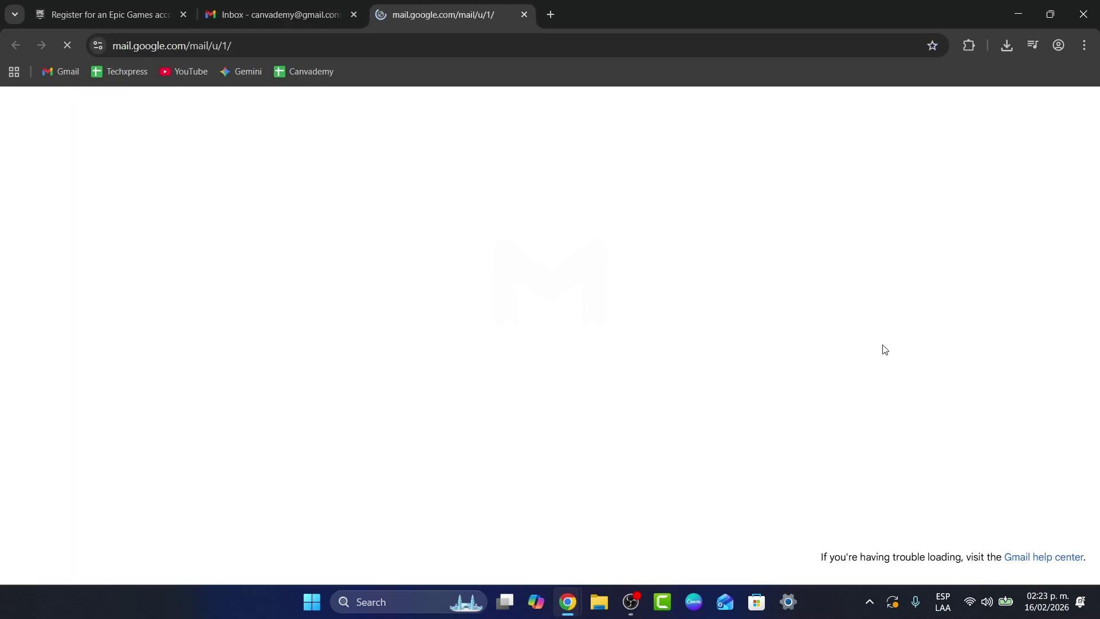
click(352, 15)
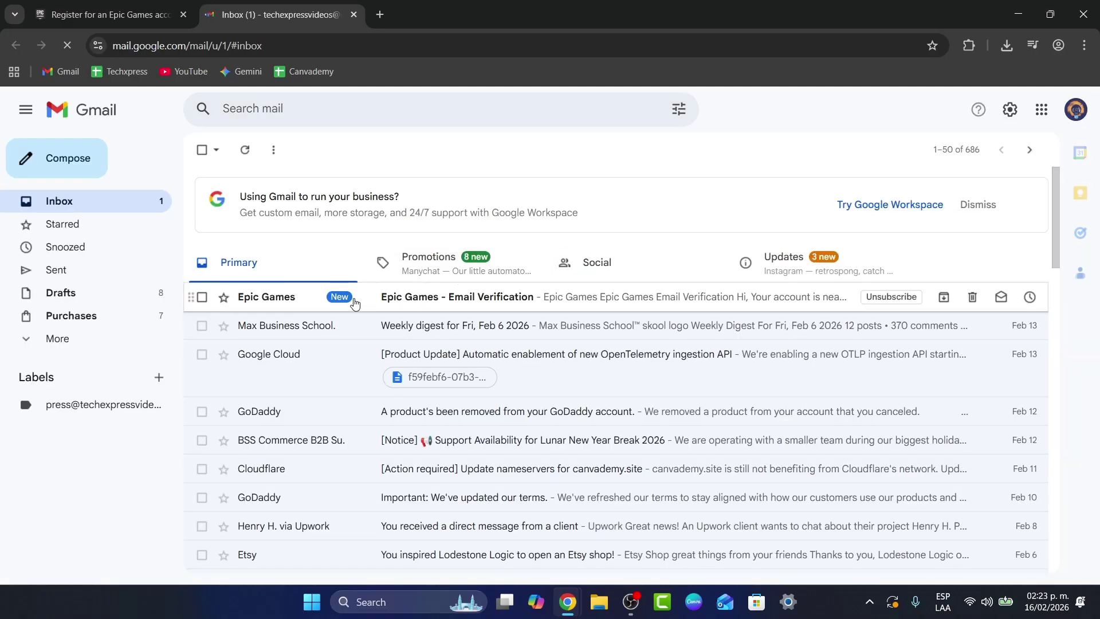
- Copy the code from the Epic Games verification email into the sign-up code boxes
click(355, 297)
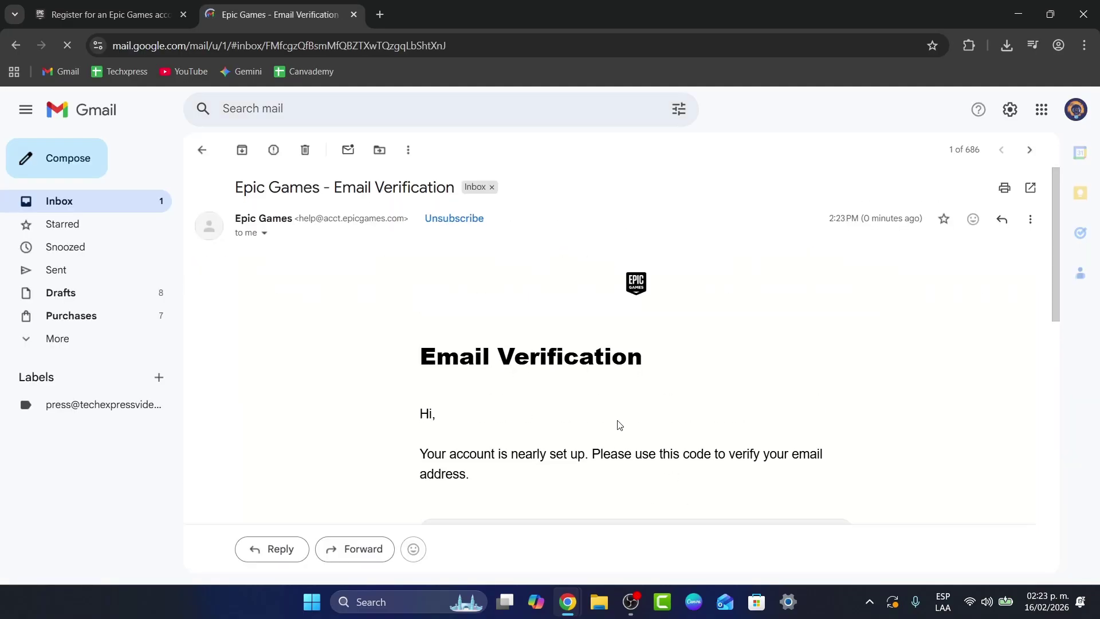
scroll(619, 425, down, 4)
double_click(650, 338)
key(ctrl+c)
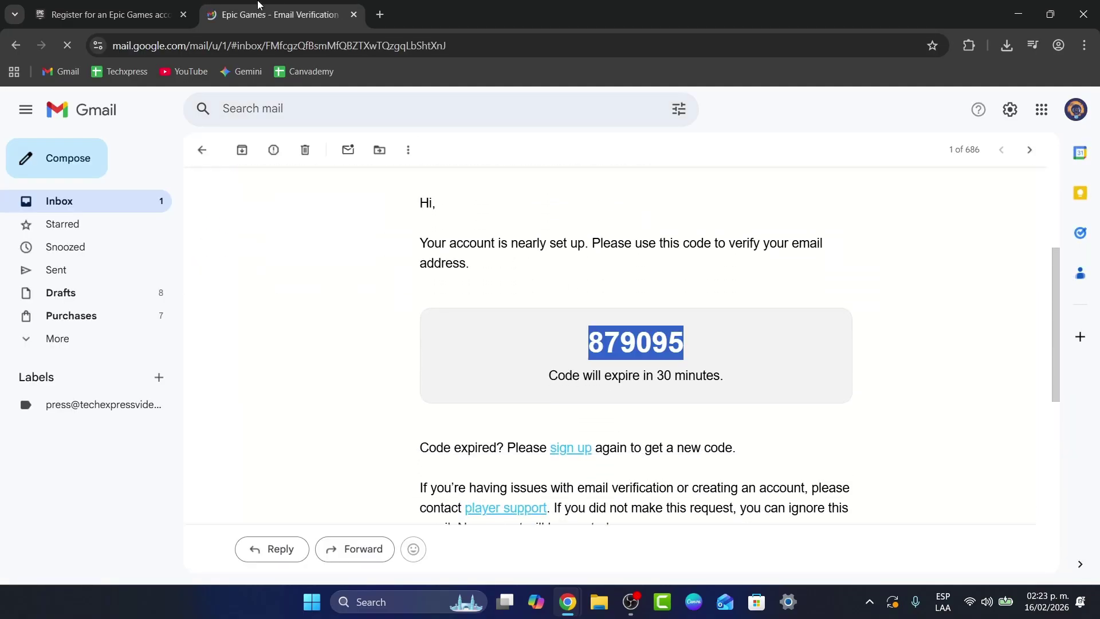
click(112, 14)
key(ctrl+v)
- Submit the verification code and finish without linking any console accounts
click(601, 437)
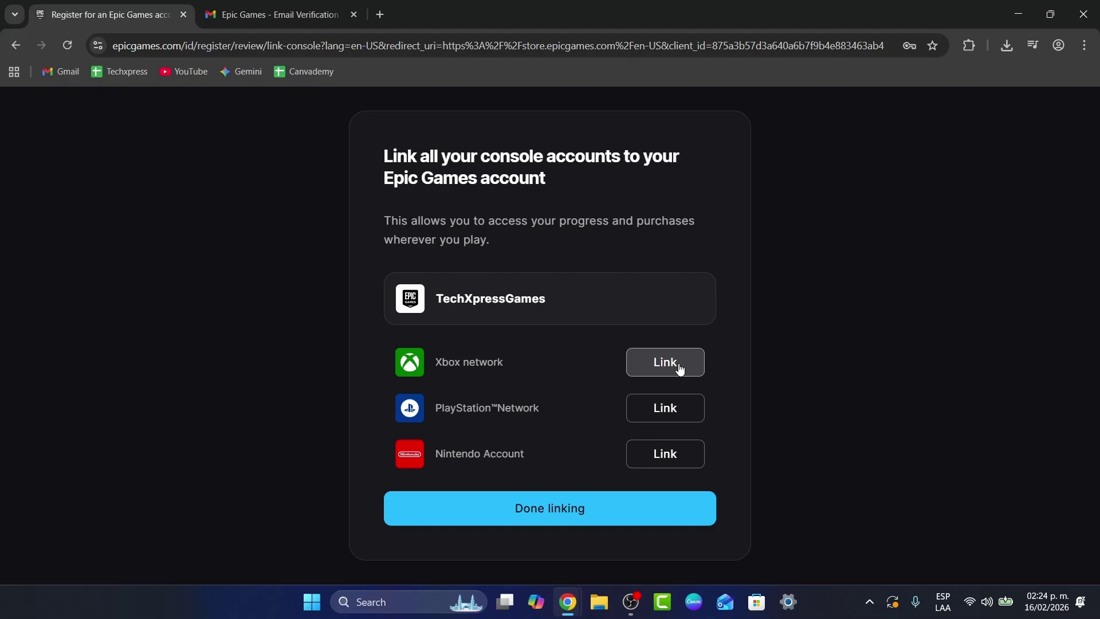
click(554, 504)
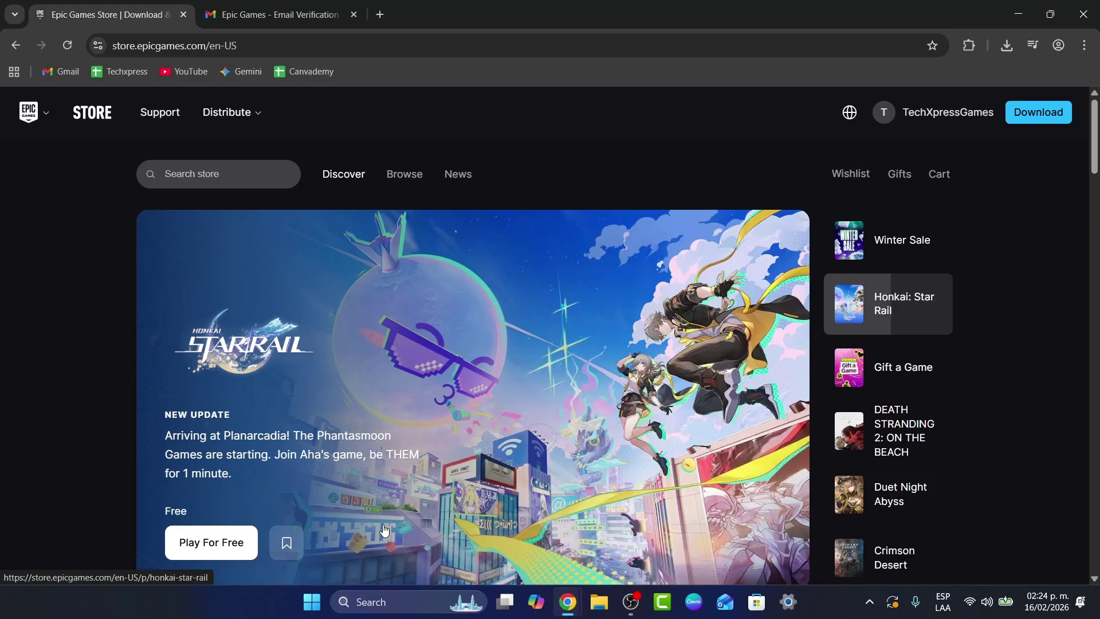
- Open Account settings from the account menu and scroll through the personal details and address
click(935, 119)
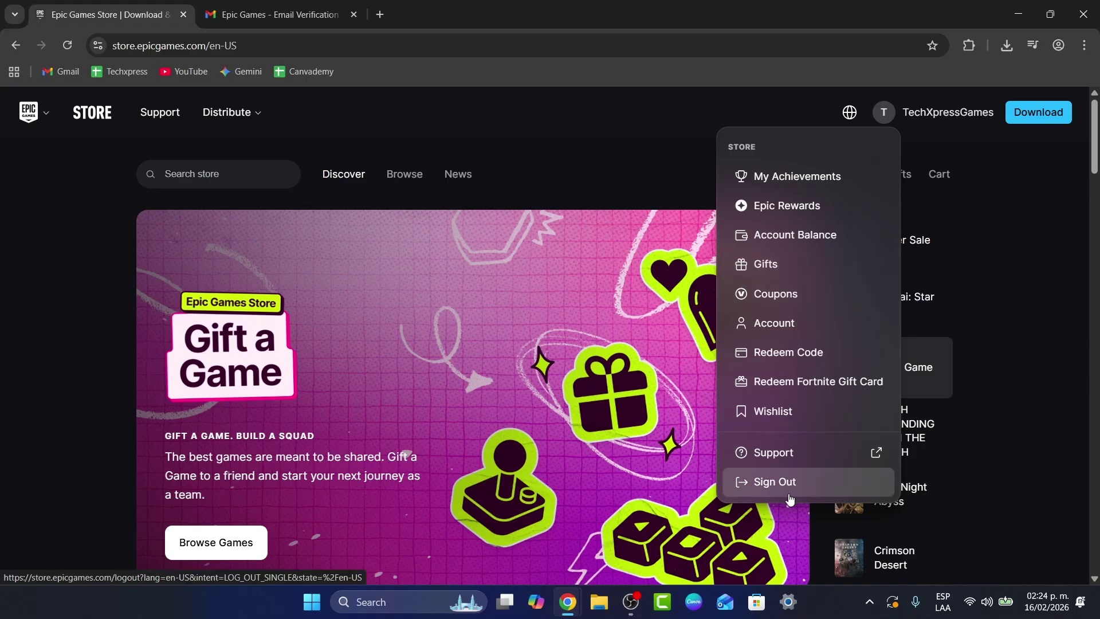
click(803, 324)
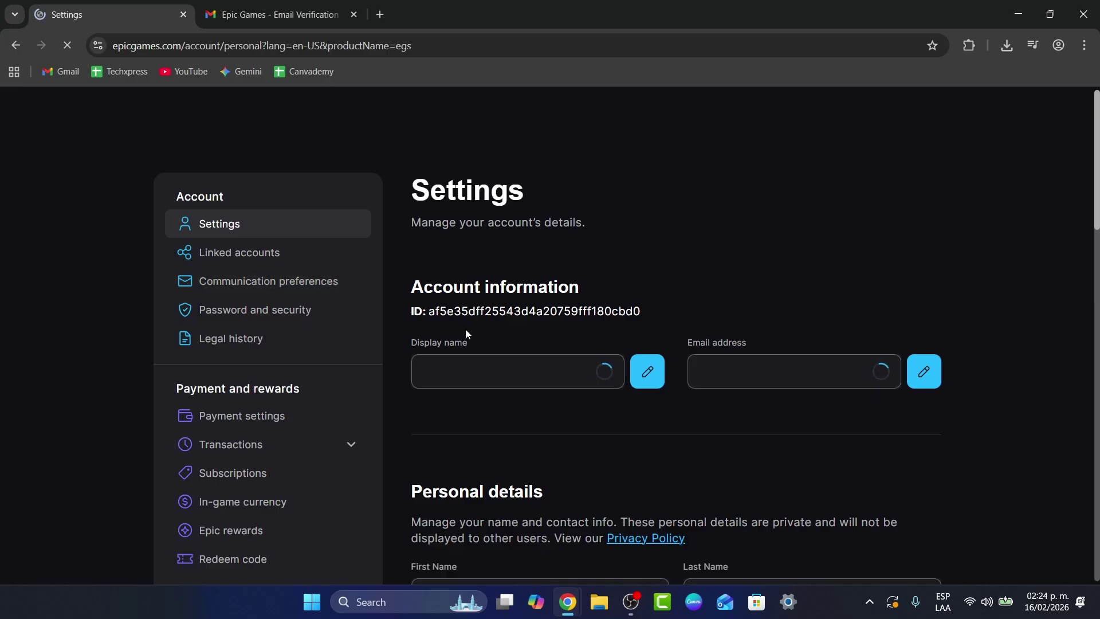
scroll(494, 332, down, 10)
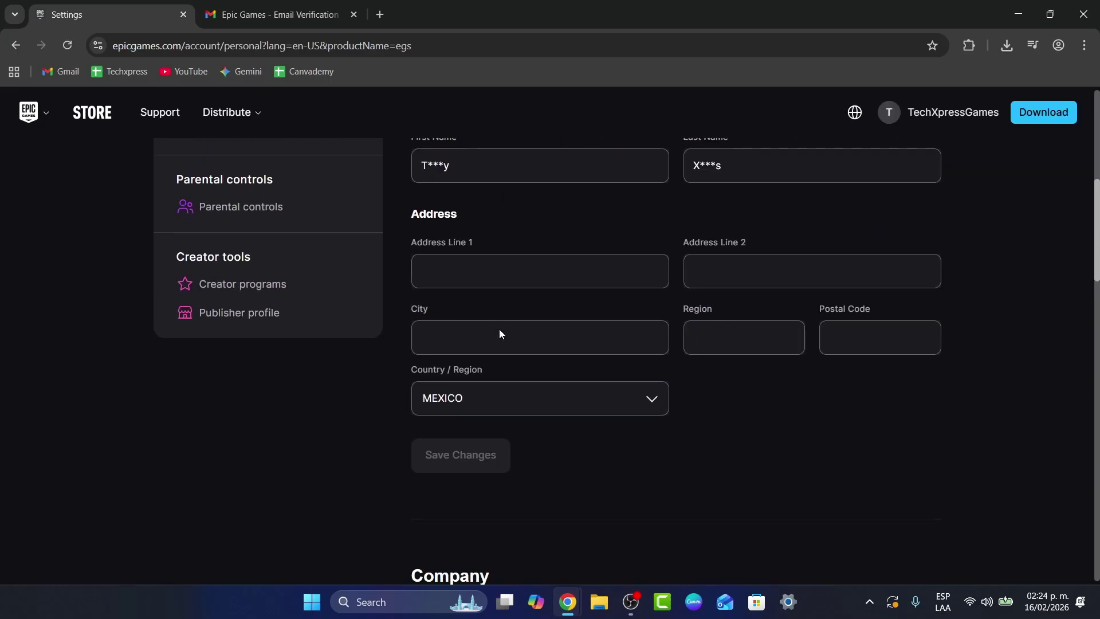
scroll(500, 329, down, 10)
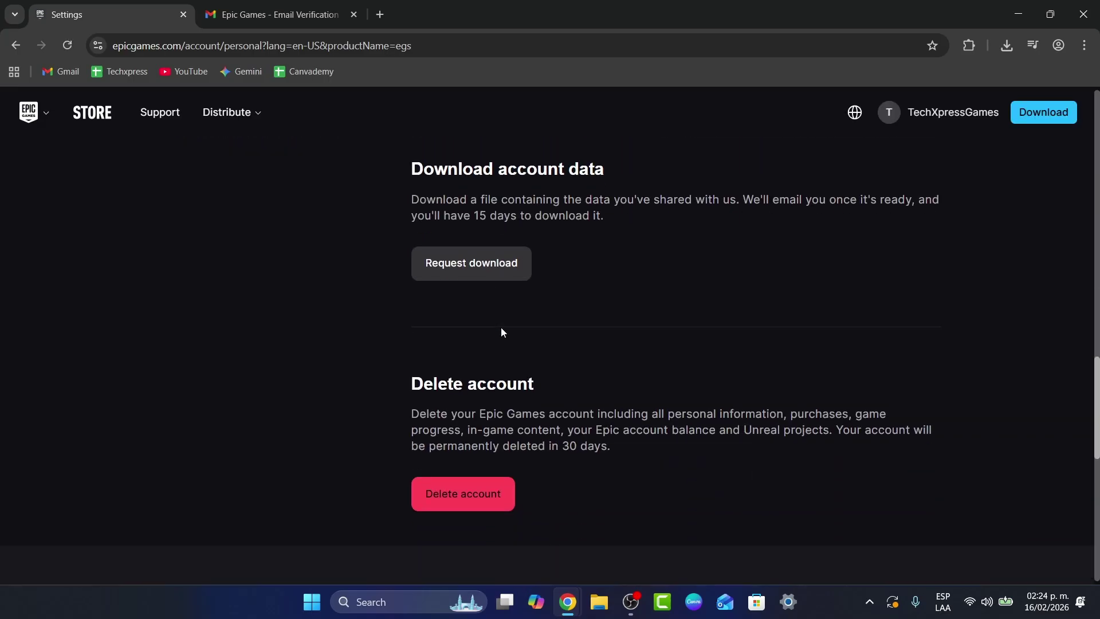
scroll(502, 332, down, 5)
scroll(502, 332, up, 15)
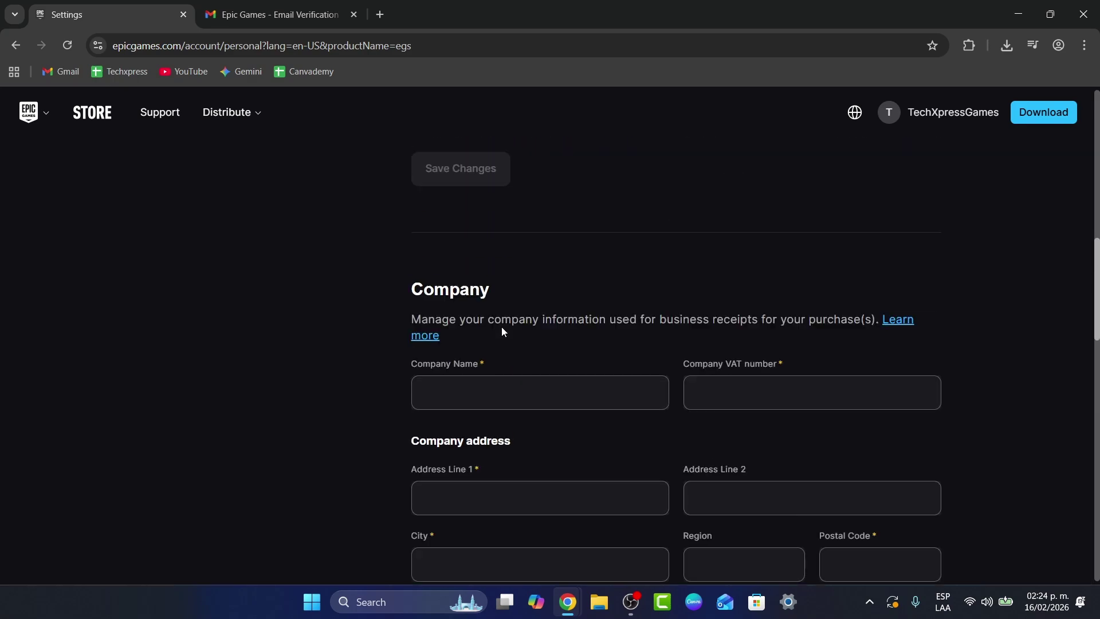
scroll(502, 332, up, 2)
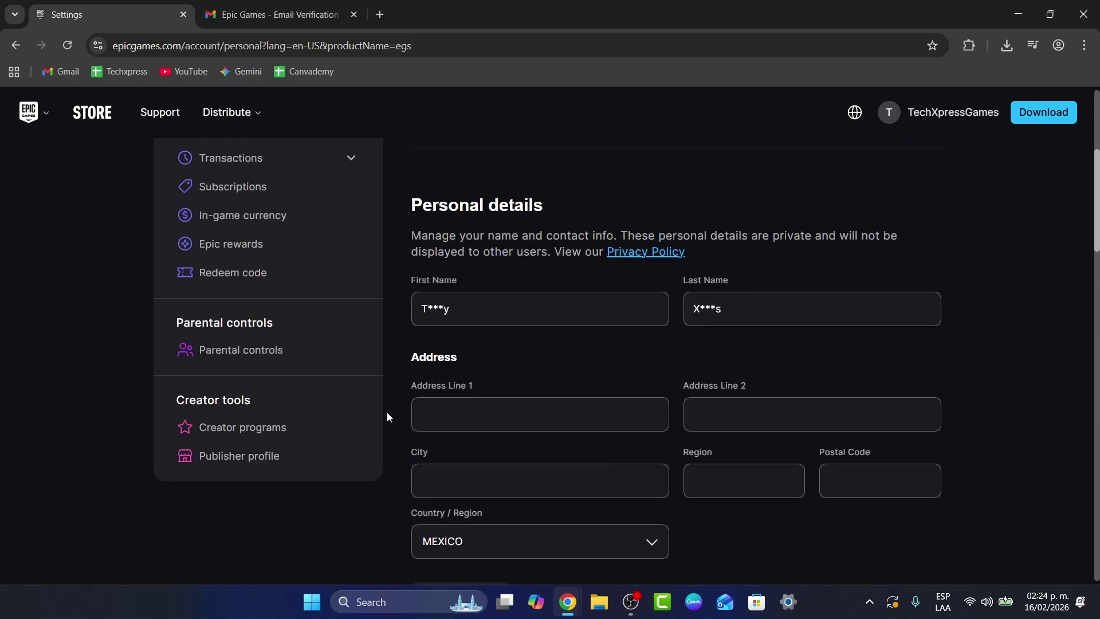
scroll(286, 304, up, 1)
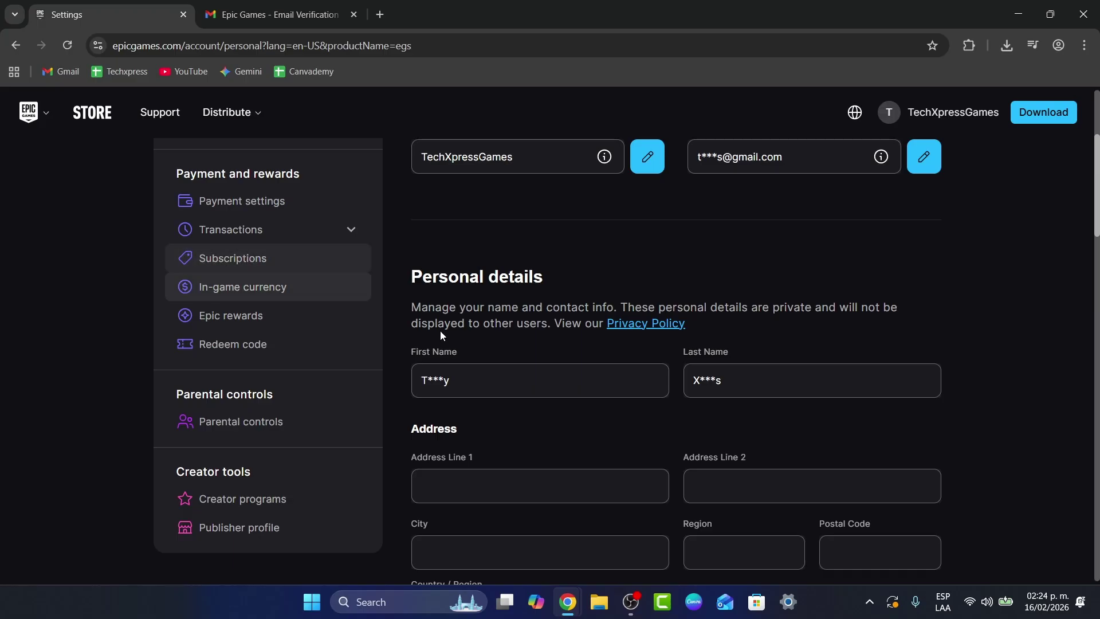
scroll(579, 342, down, 13)
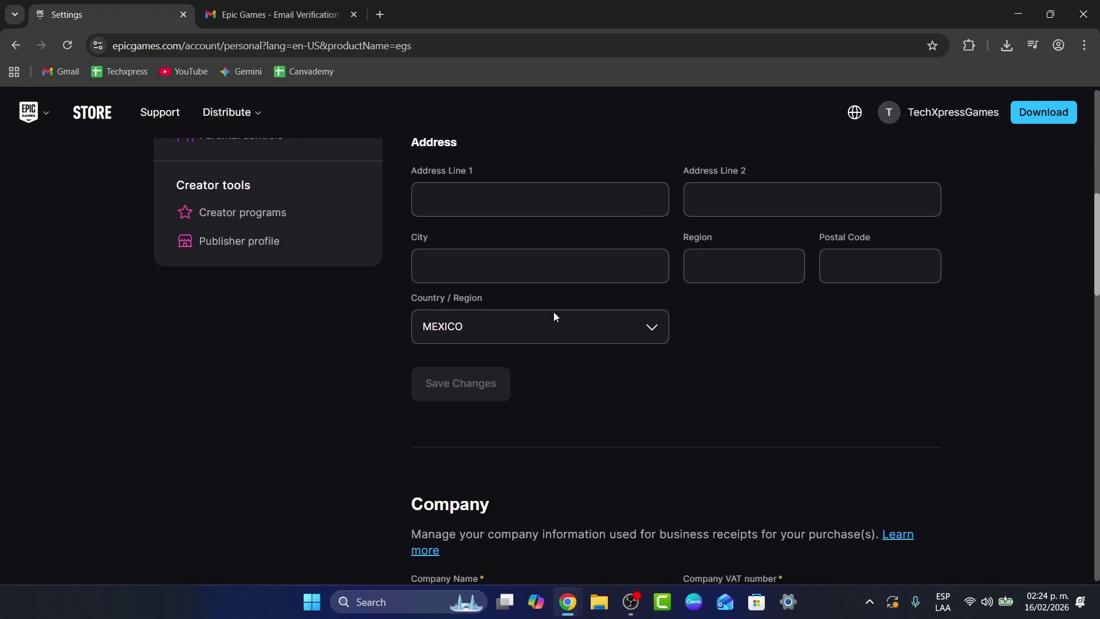
scroll(555, 297, down, 5)
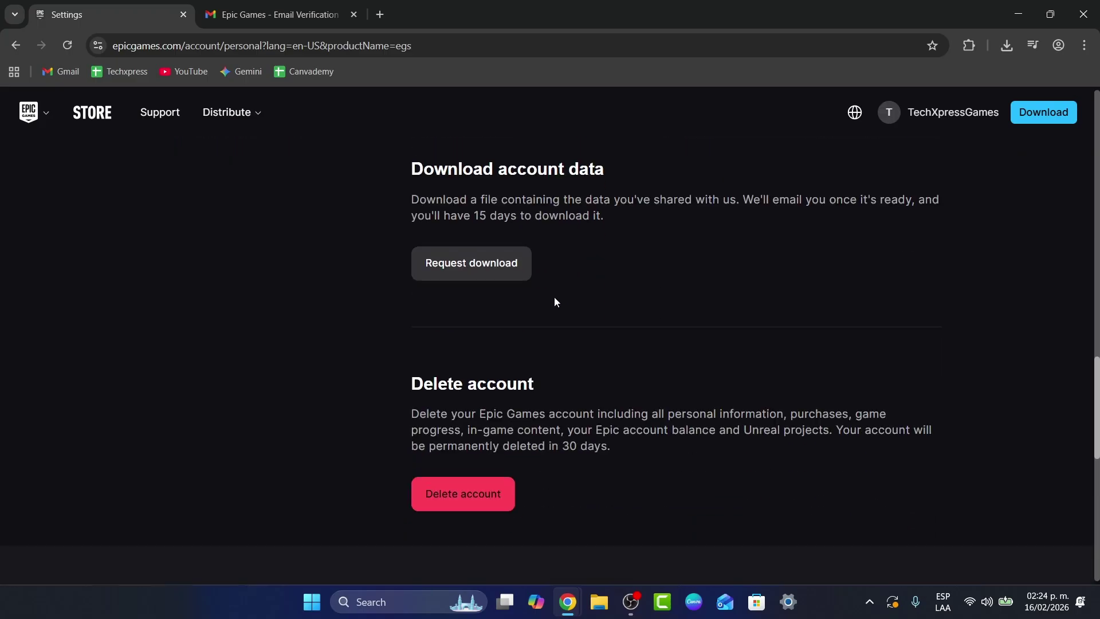
- Open the Password and security page and agree to the emailed identity check
scroll(555, 297, up, 20)
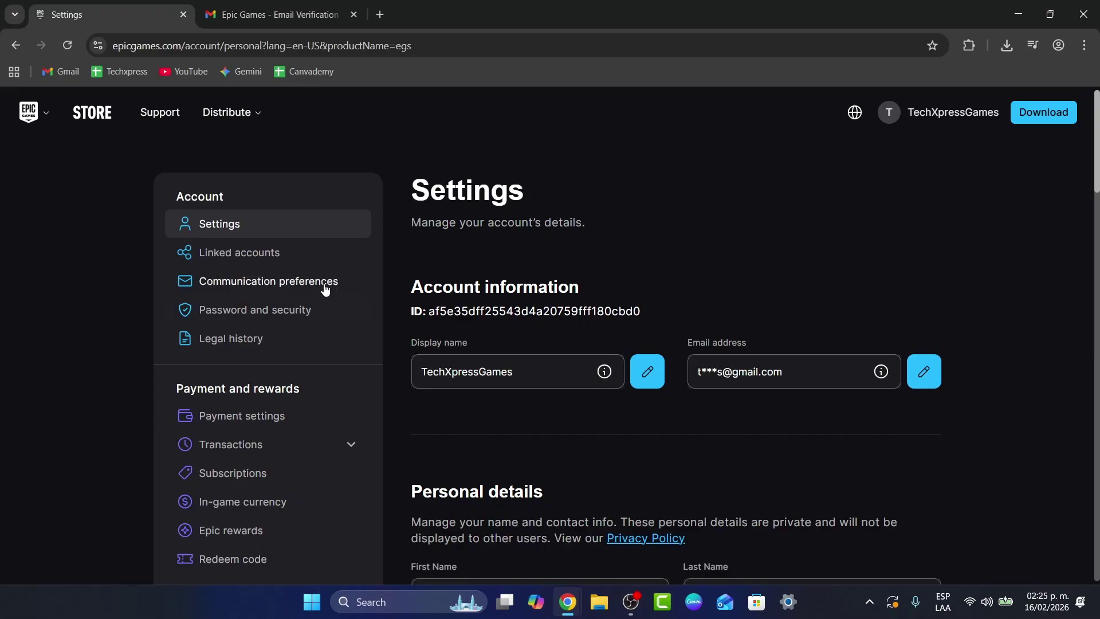
click(297, 252)
click(297, 283)
click(295, 311)
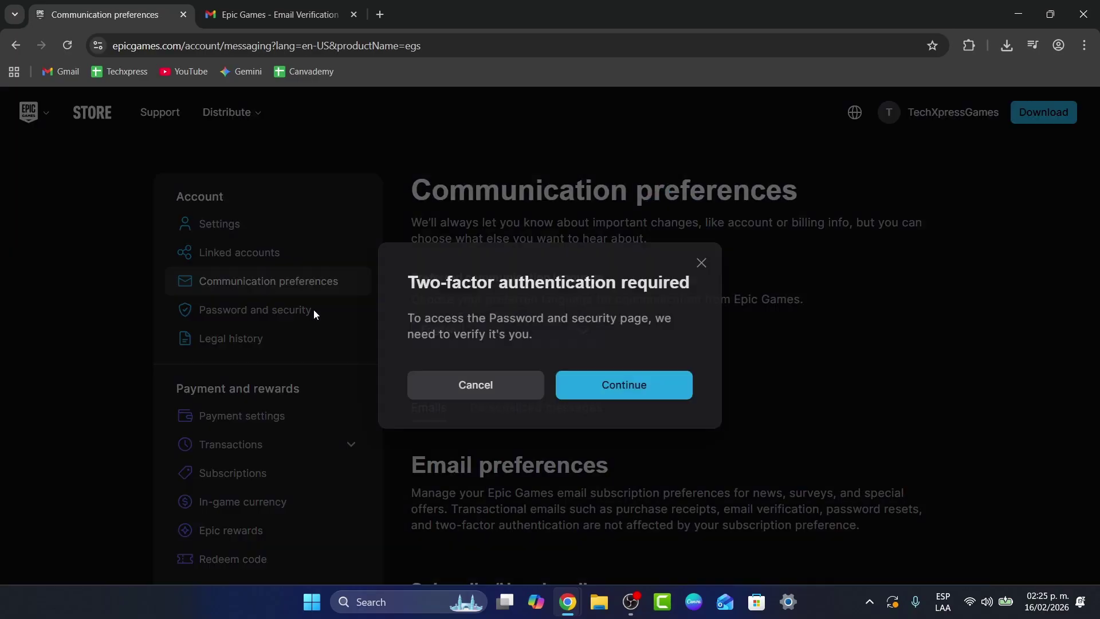
click(604, 386)
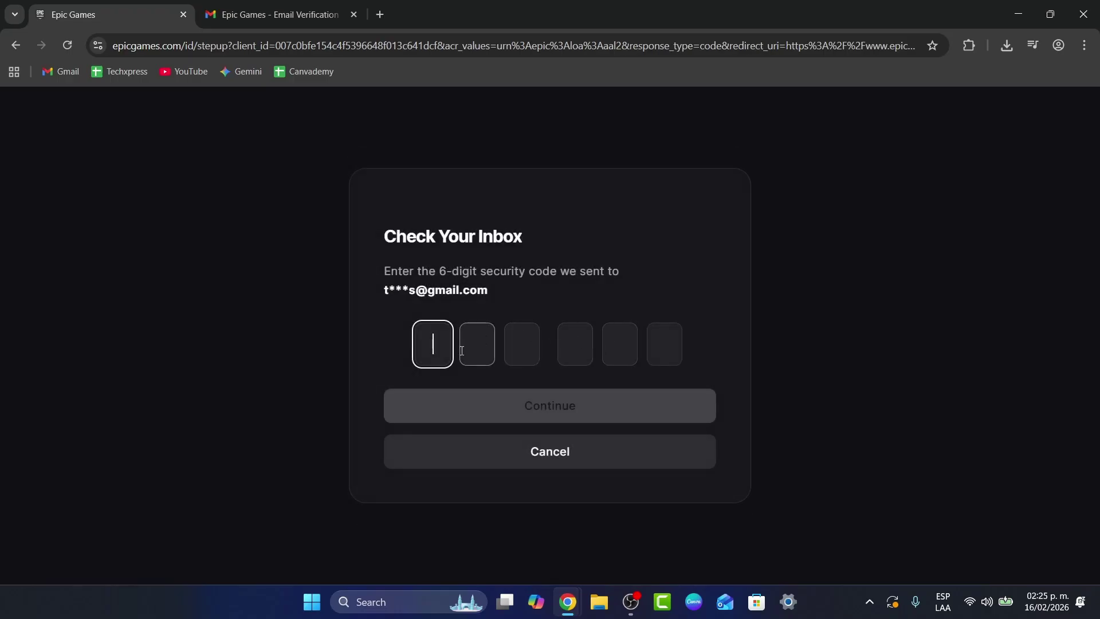
click(447, 263)
- Select the security code from the new Gmail email and return to the Epic code page
click(269, 15)
click(148, 205)
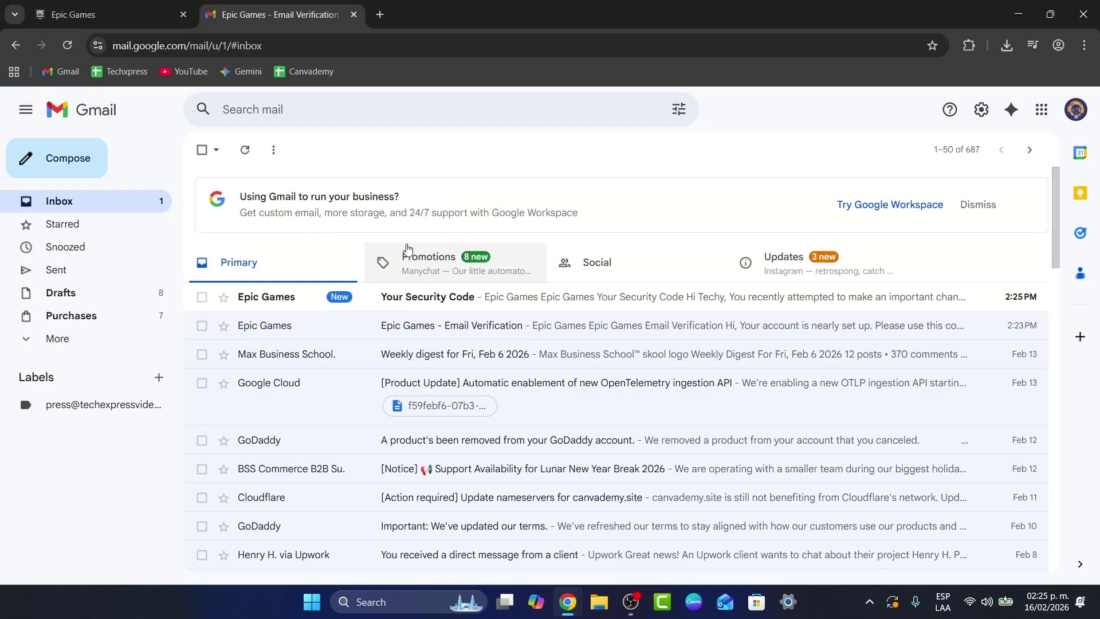
click(344, 304)
scroll(622, 503, down, 2)
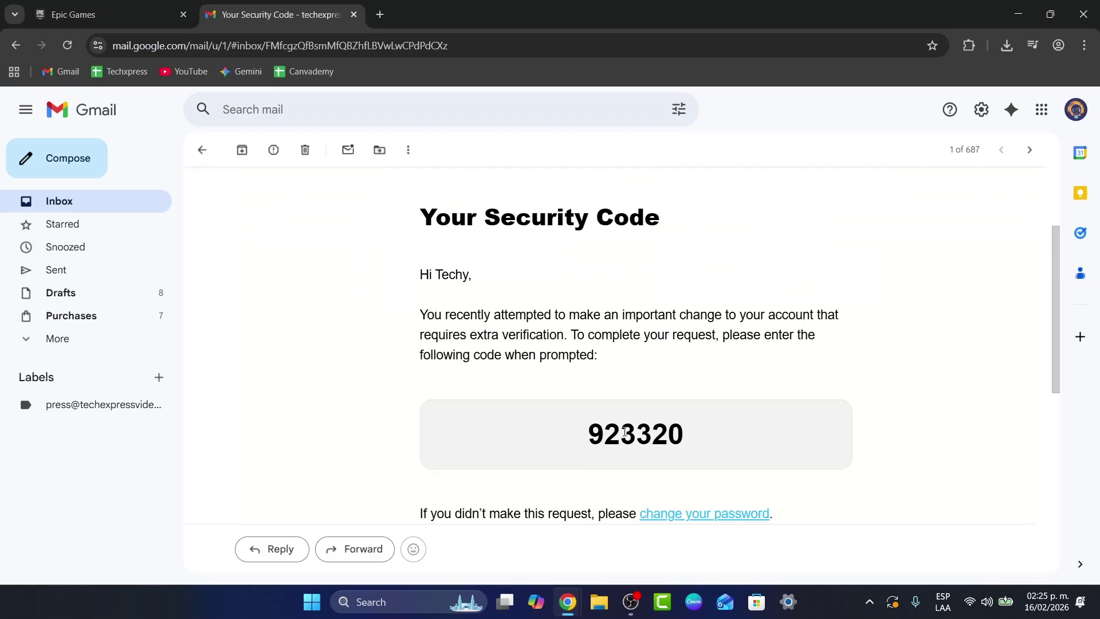
double_click(631, 435)
click(109, 14)
- Paste the emailed security code into the boxes and submit it
click(432, 344)
key(ctrl+v)
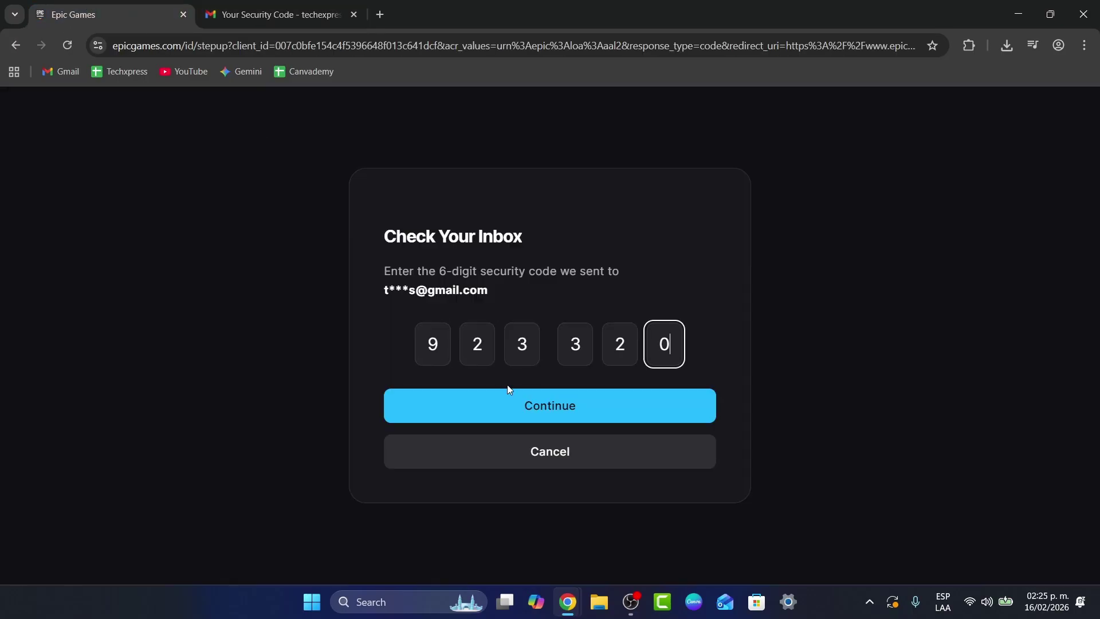
click(508, 401)
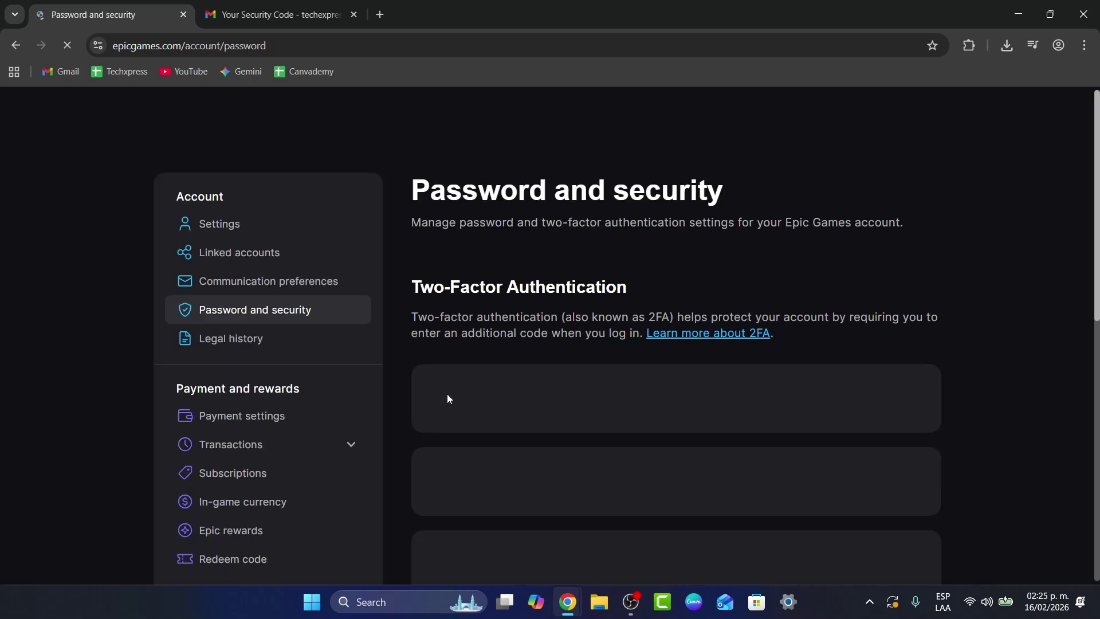
scroll(709, 265, down, 3)
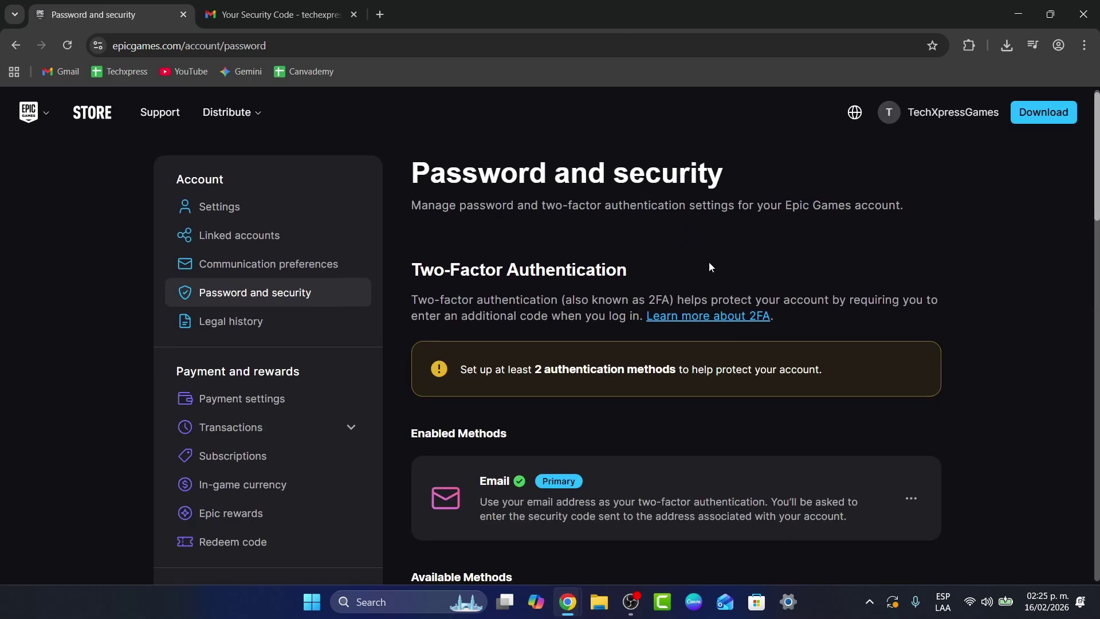
scroll(709, 263, down, 2)
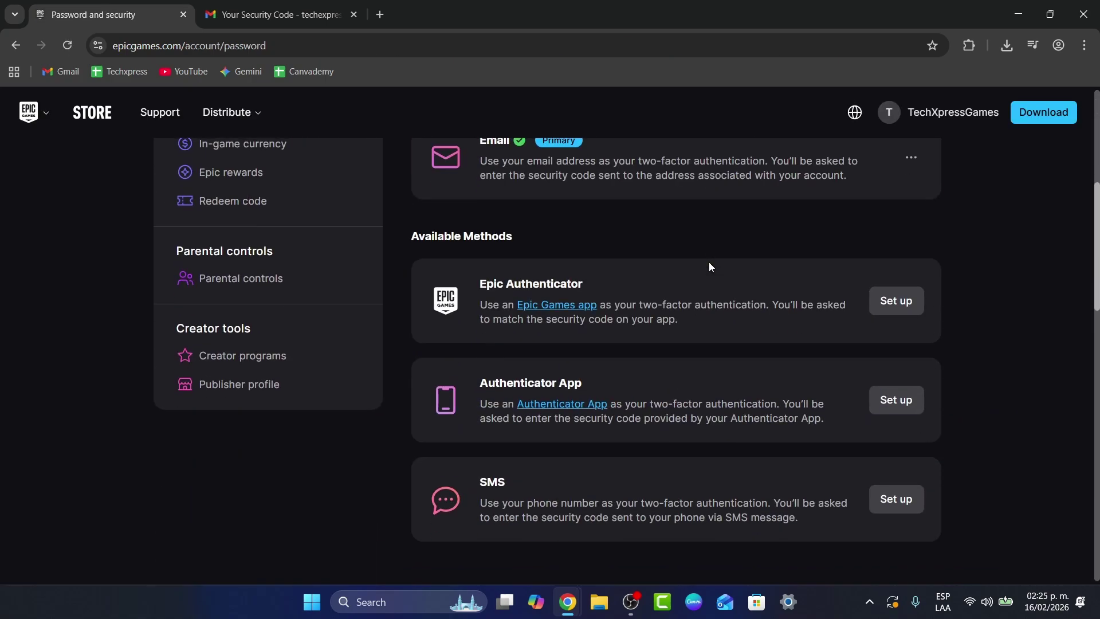
scroll(710, 262, down, 1)
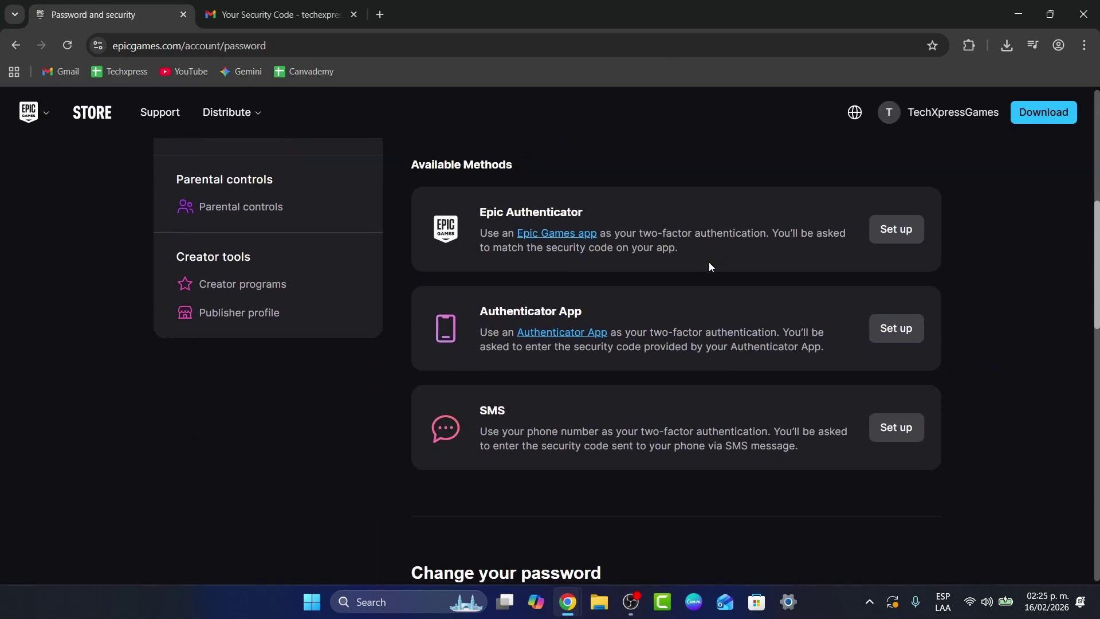
- Set up SMS two-factor authentication with the phone number and texted code, then return to the store
click(896, 427)
click(511, 318)
key(ctrl+v)
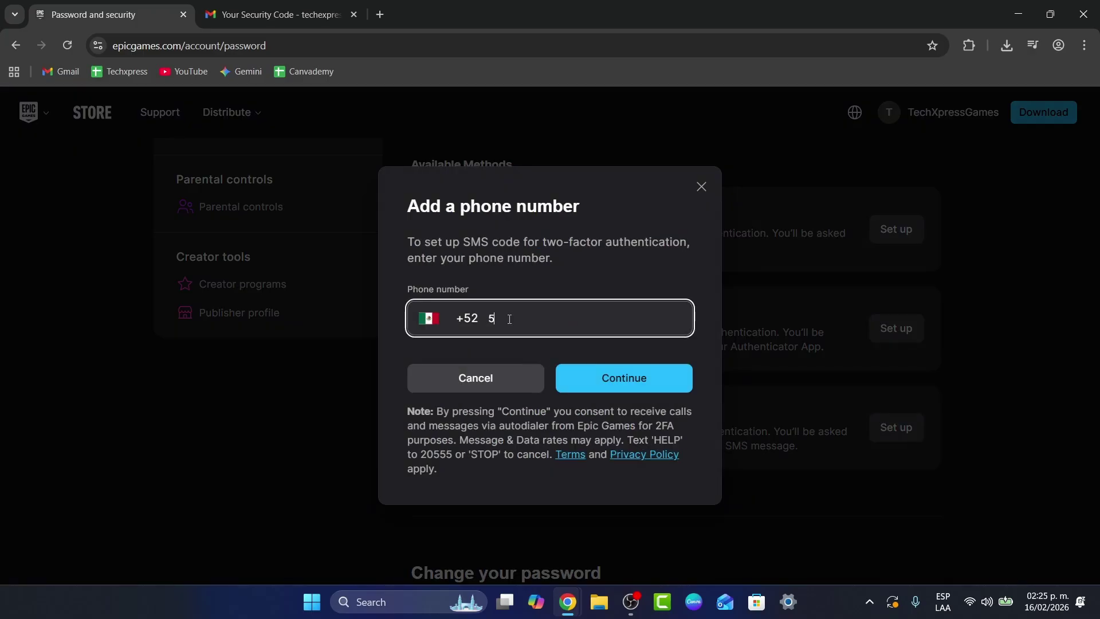
key(Return)
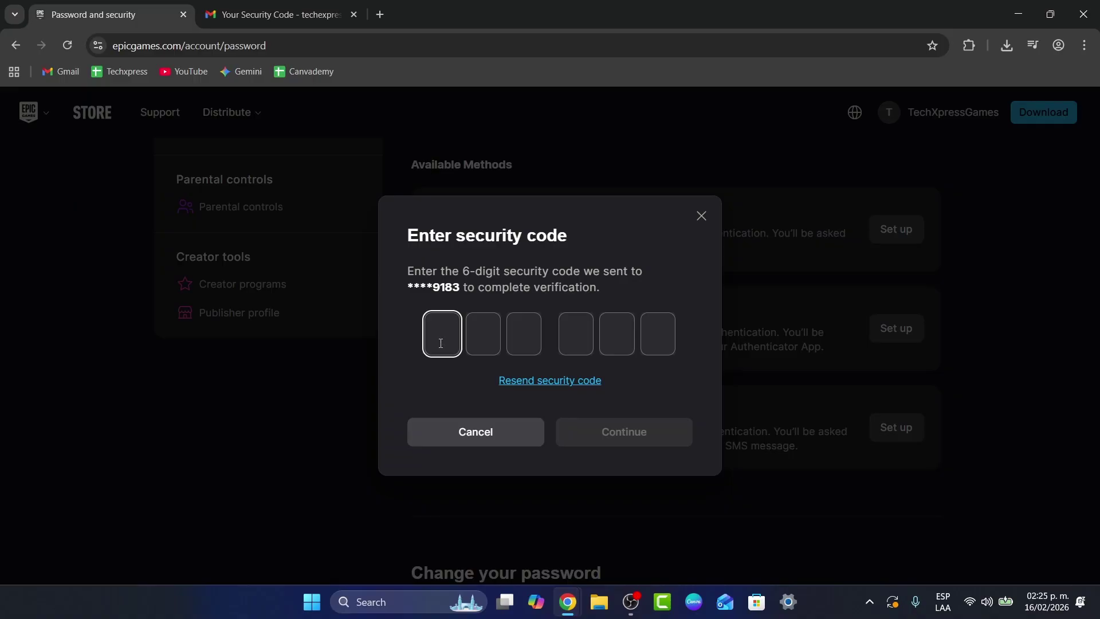
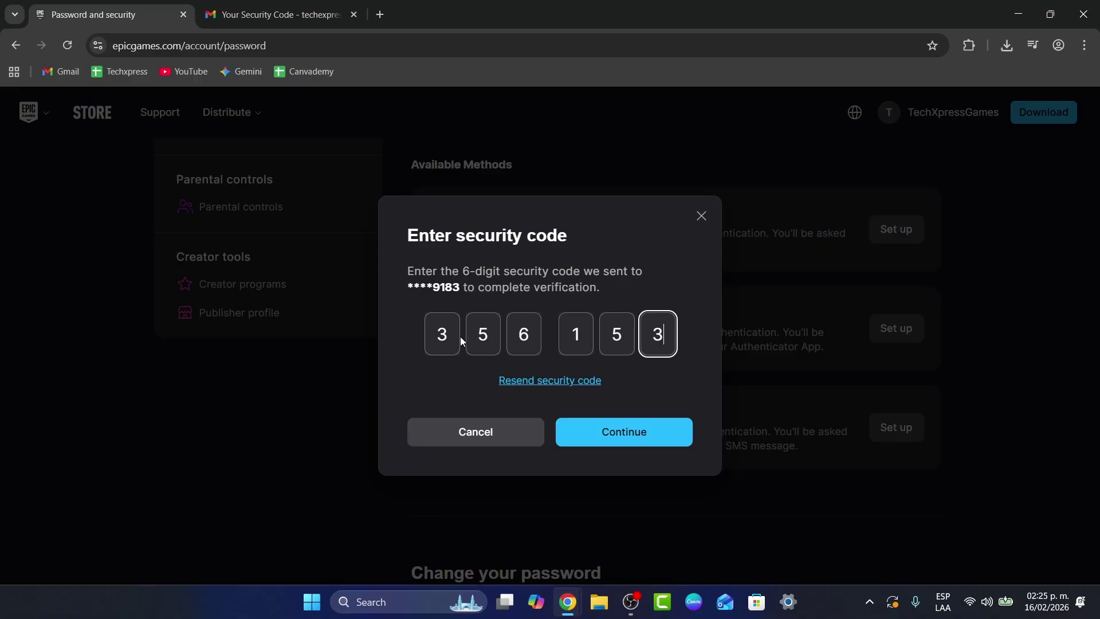
click(625, 433)
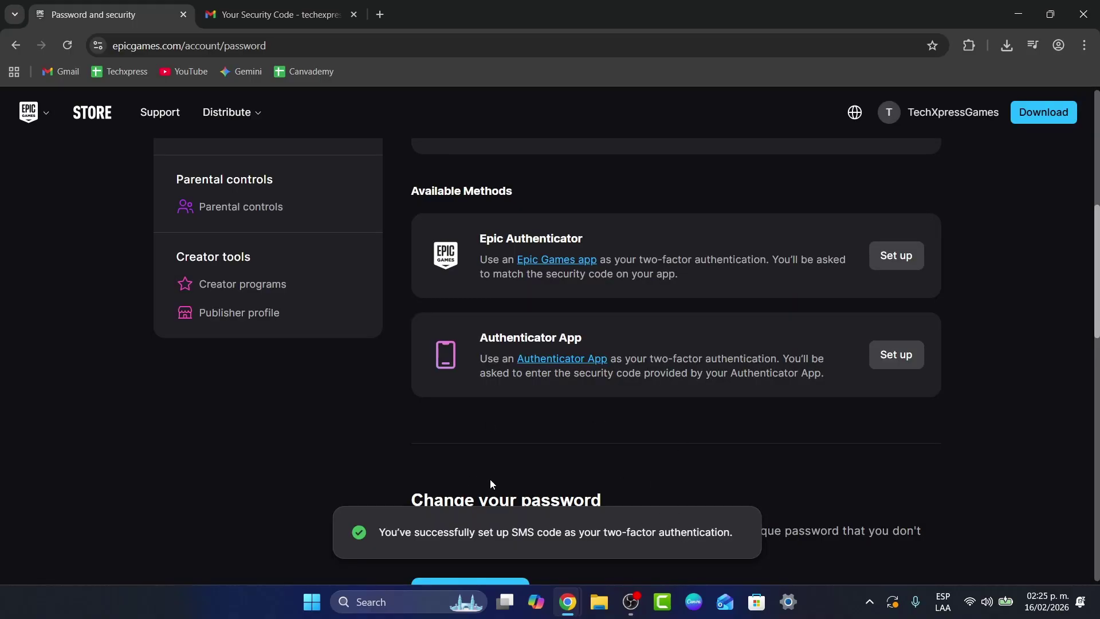
click(99, 110)
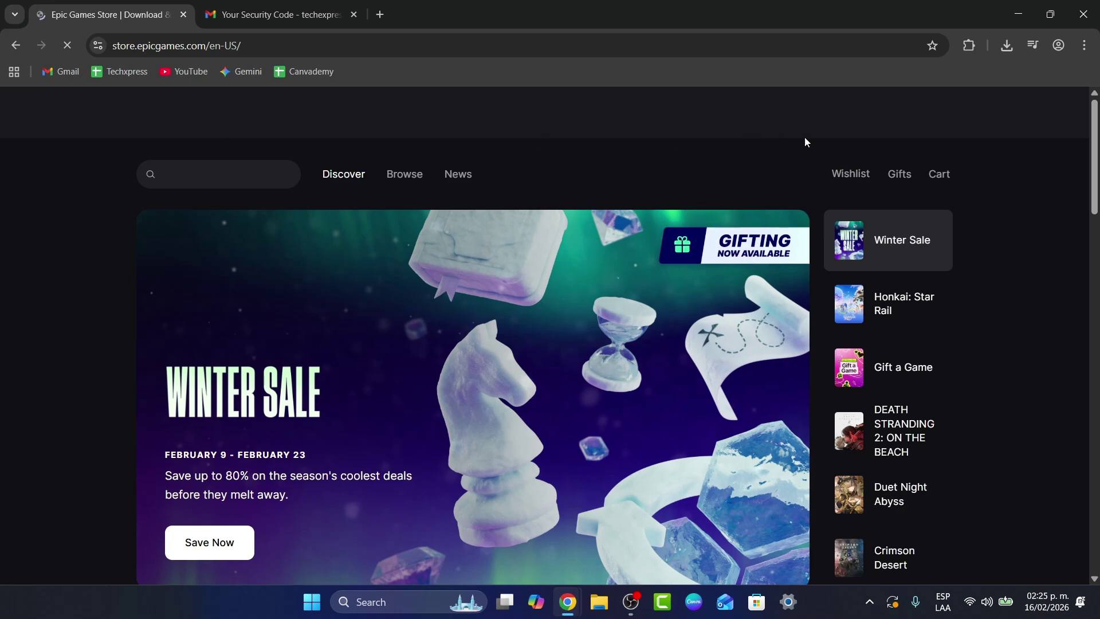
- Browse the full catalogue filtered by Price to Free games only
scroll(889, 246, down, 5)
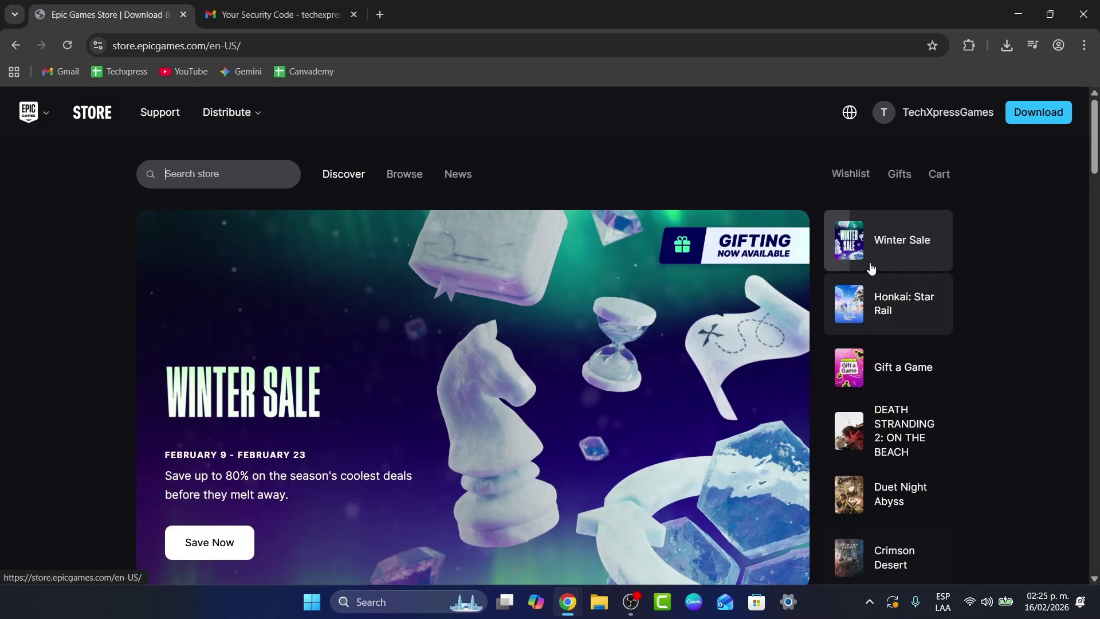
click(404, 174)
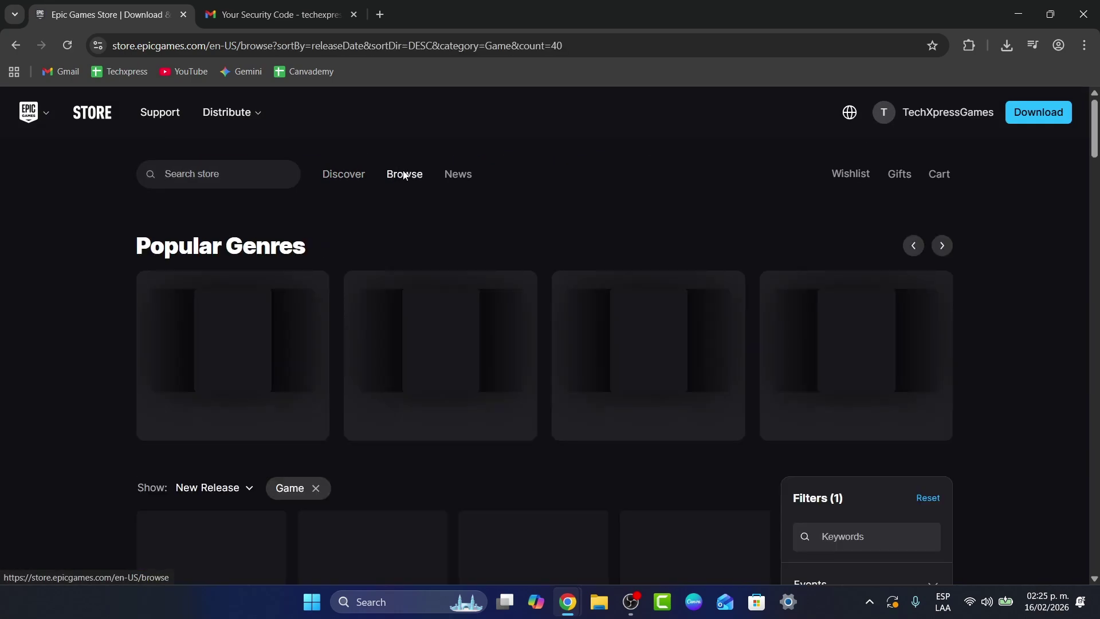
scroll(802, 230, down, 4)
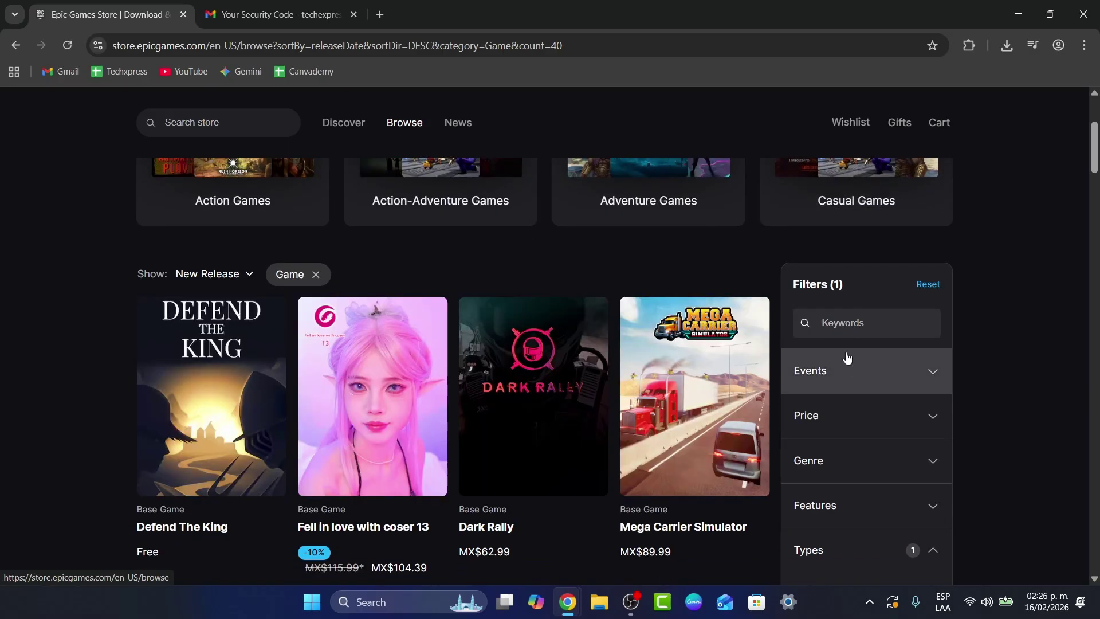
click(846, 417)
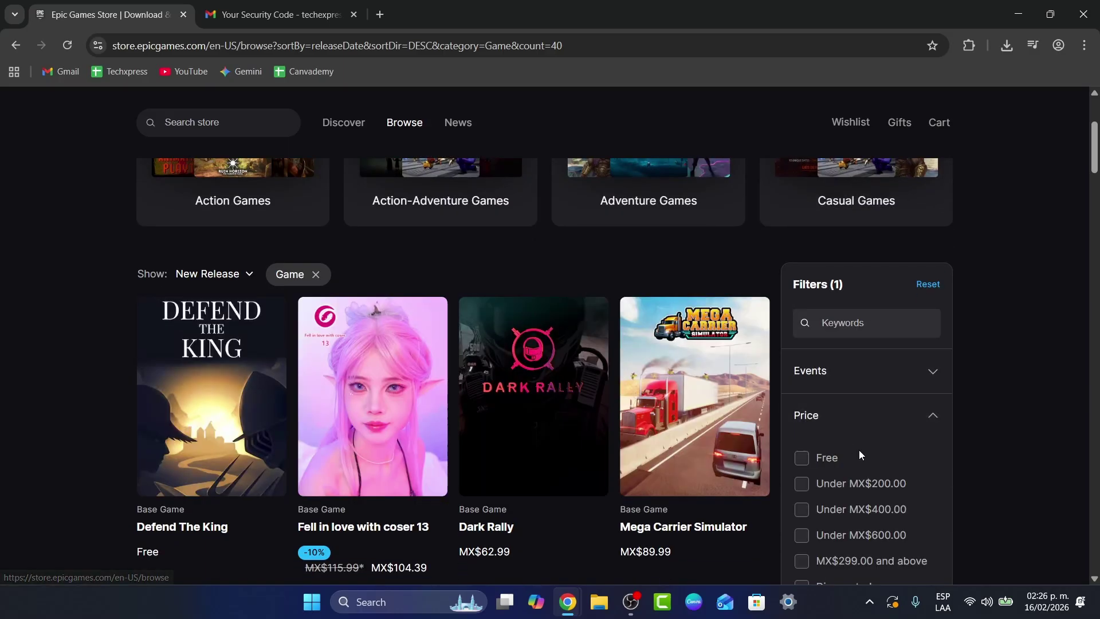
click(802, 457)
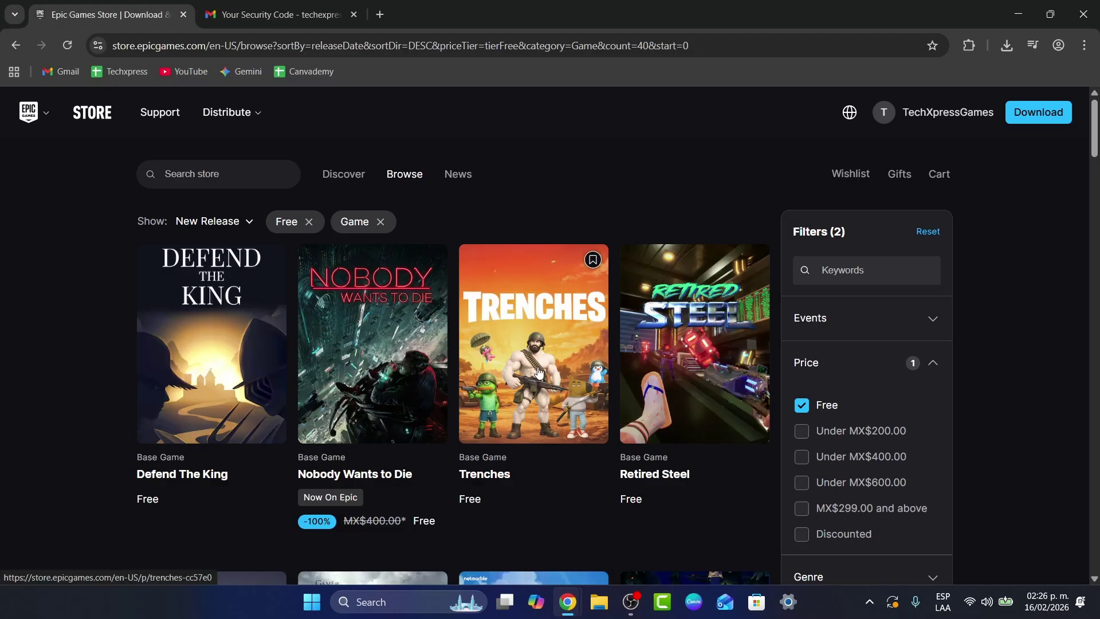
- Open the Nobody Wants to Die product page from the free games list
scroll(539, 372, down, 8)
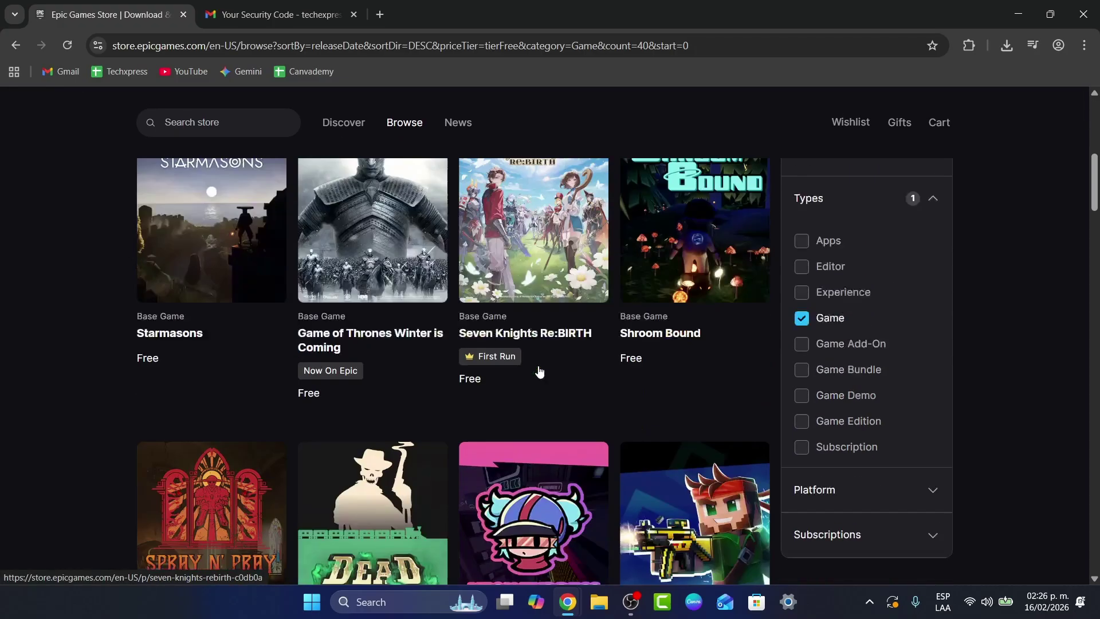
scroll(539, 371, down, 7)
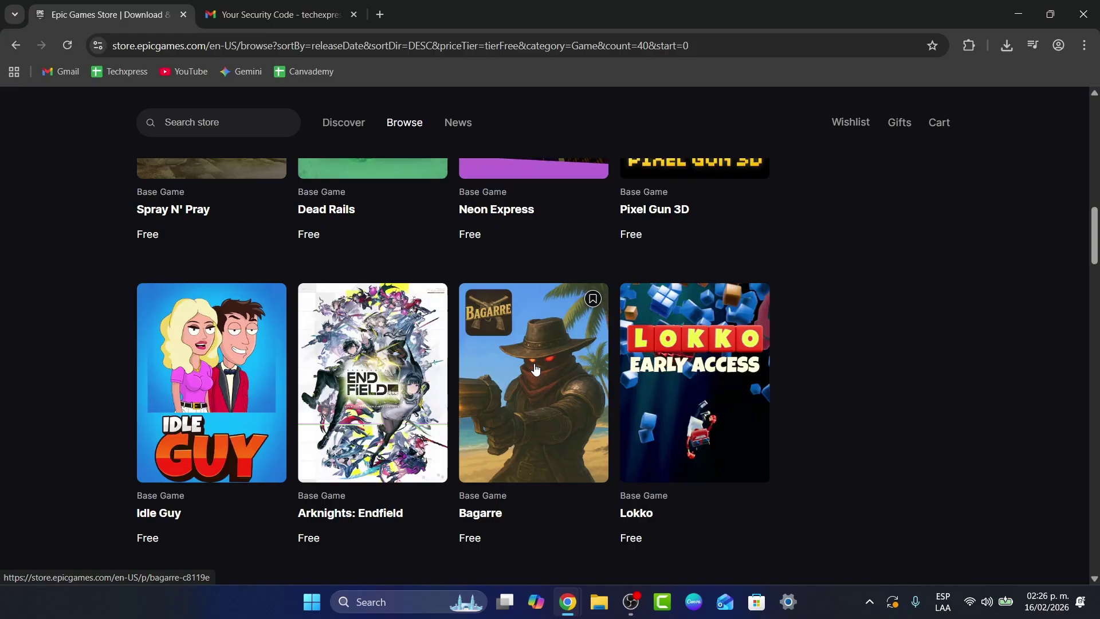
scroll(536, 370, up, 15)
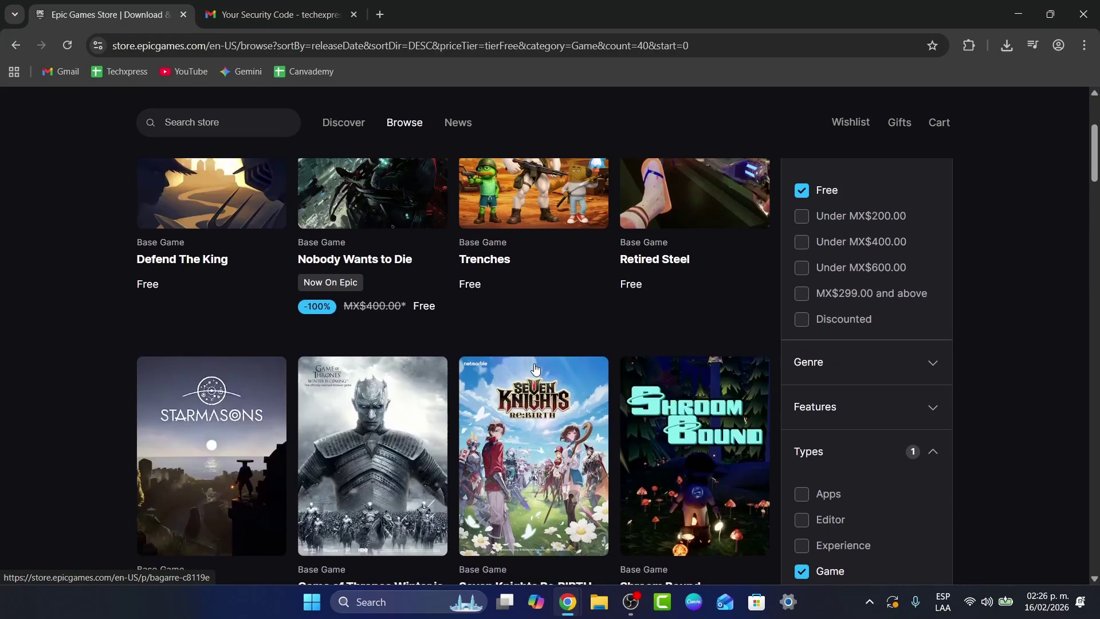
scroll(534, 368, up, 1)
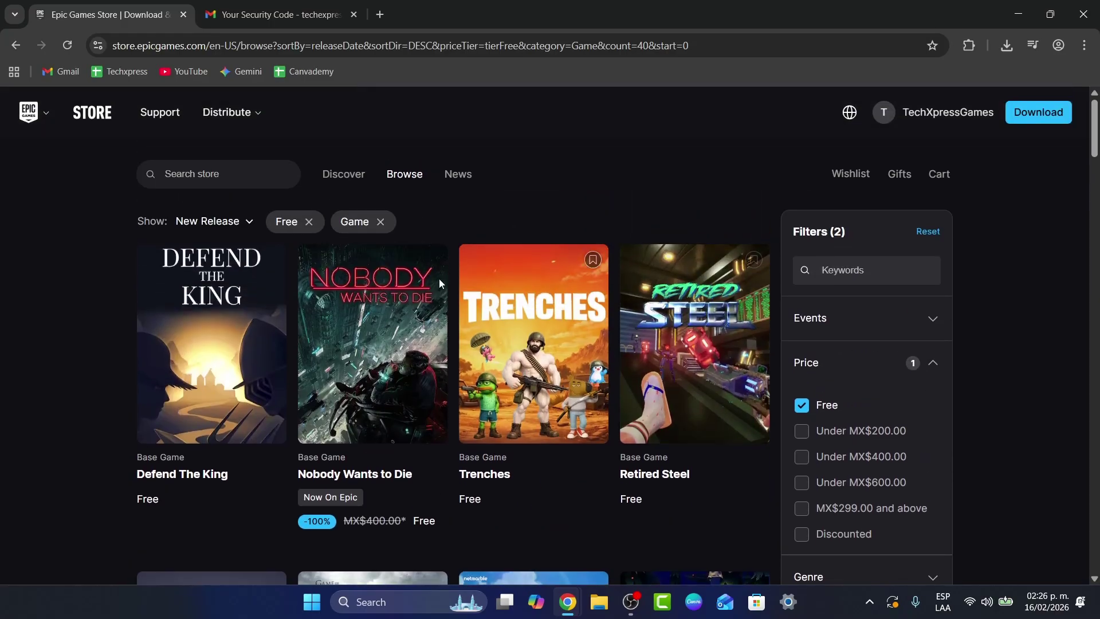
click(367, 328)
scroll(596, 245, down, 1)
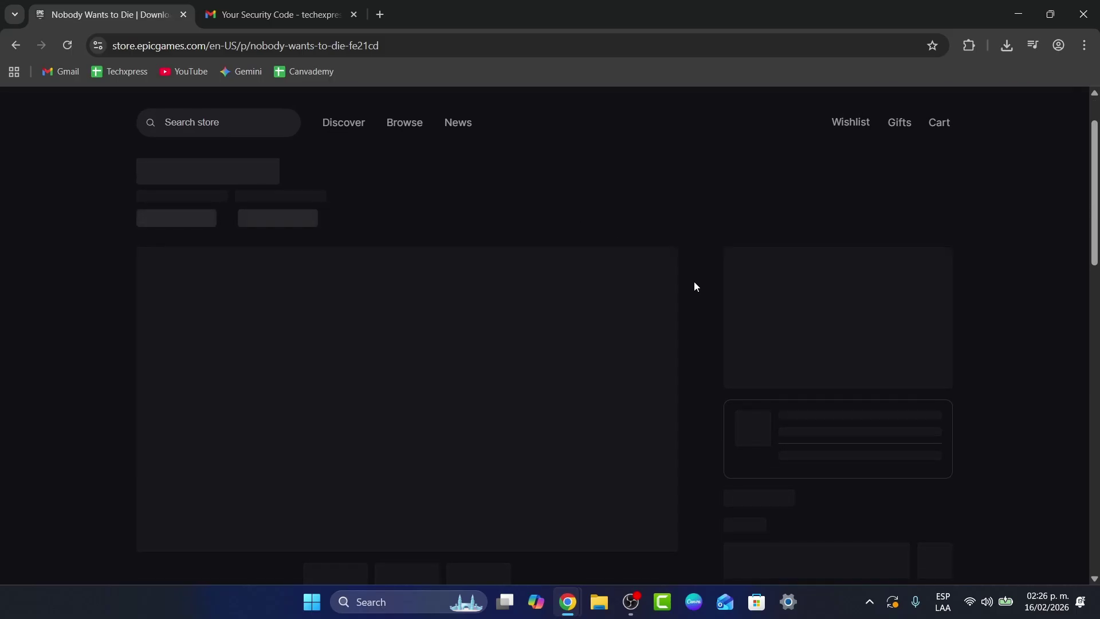
- Pause the trailer and claim Nobody Wants to Die for MX$0.00, returning to its In Library page
scroll(688, 291, down, 1)
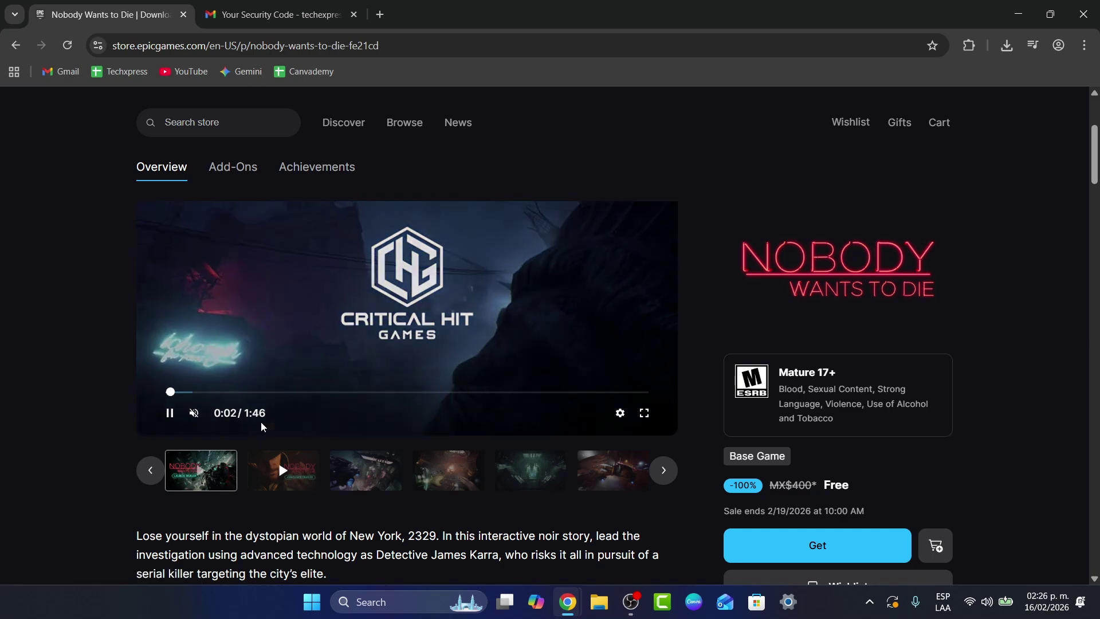
click(170, 413)
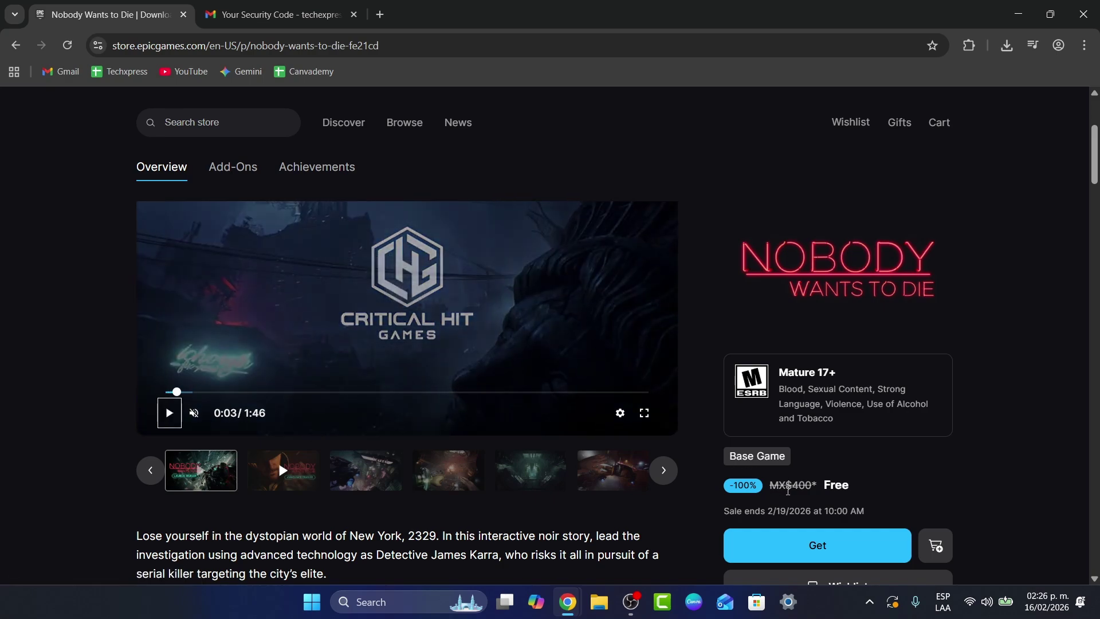
click(809, 544)
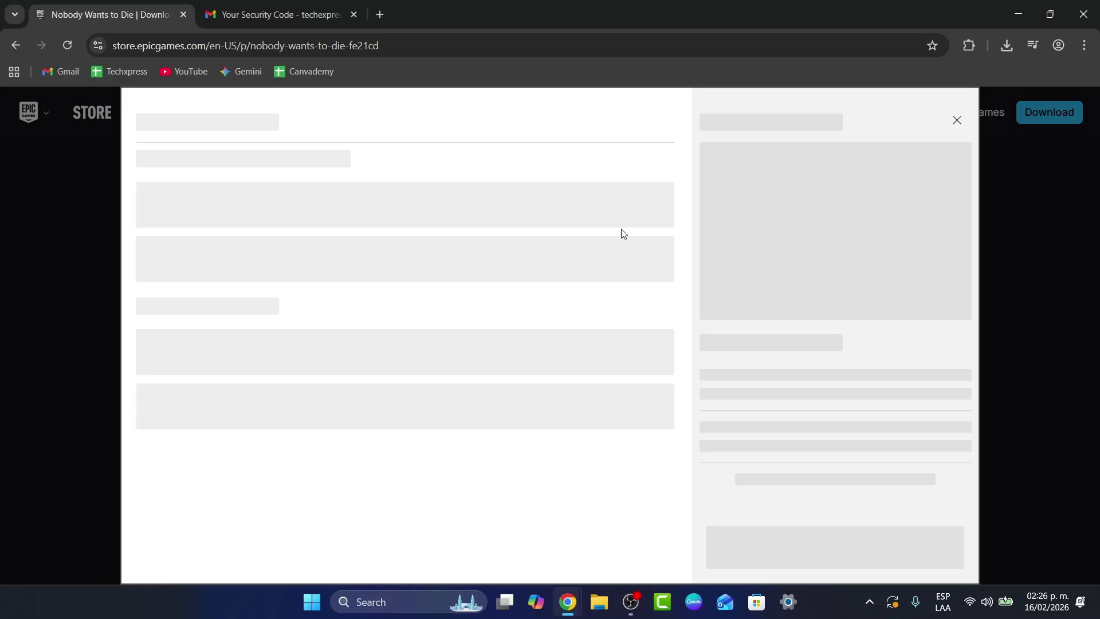
click(831, 555)
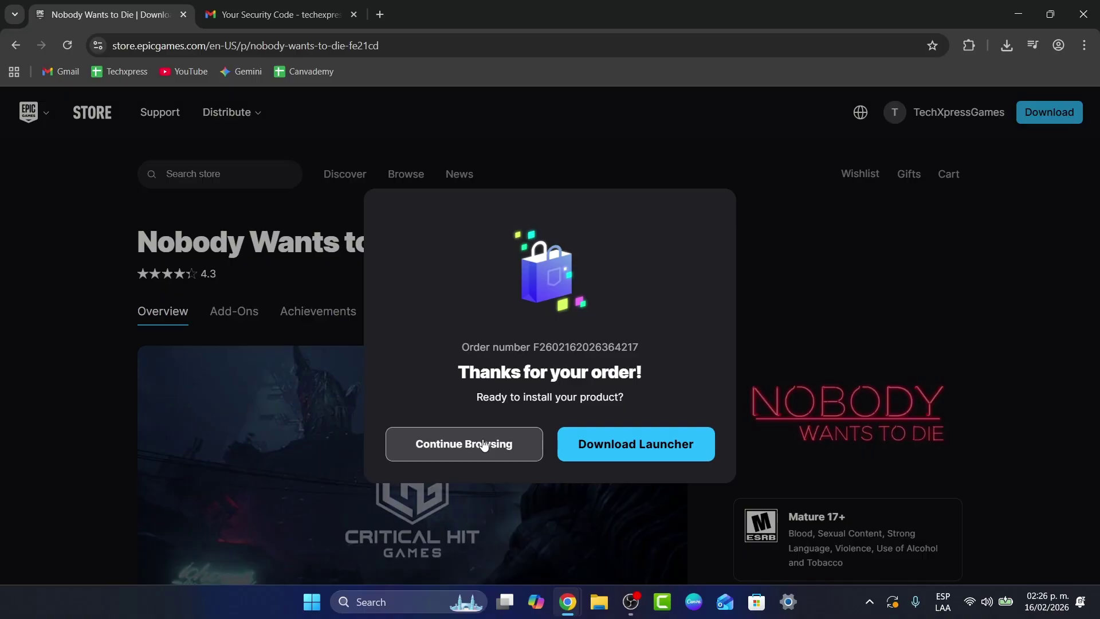
click(483, 445)
scroll(721, 331, down, 2)
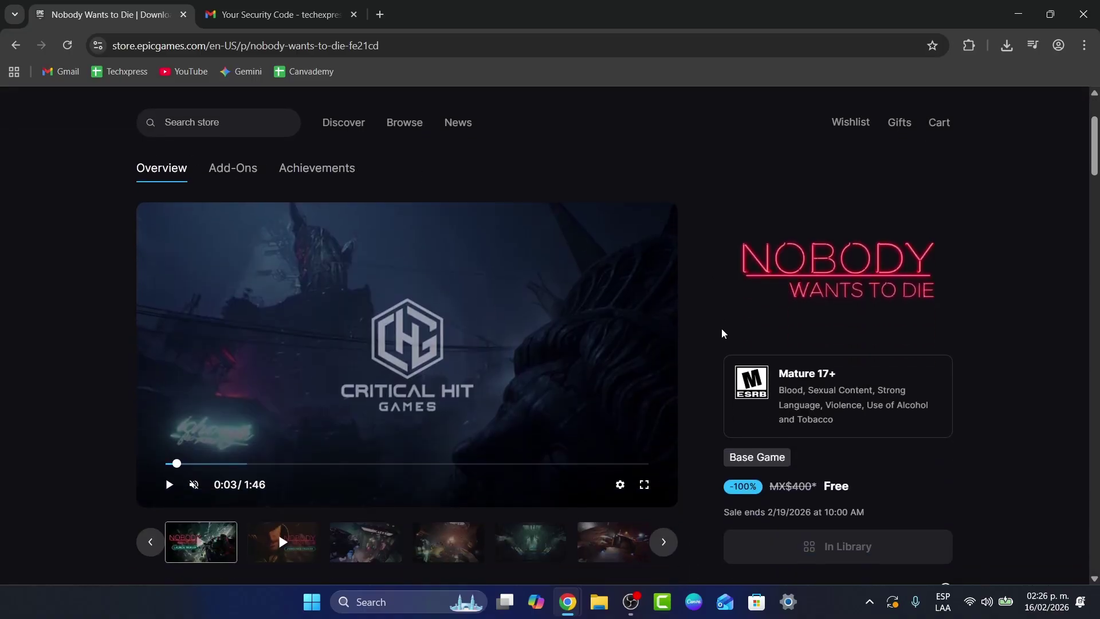
- Highlight the sale end date of 2/19/2026 at 10:00 AM on the product page
scroll(721, 332, down, 2)
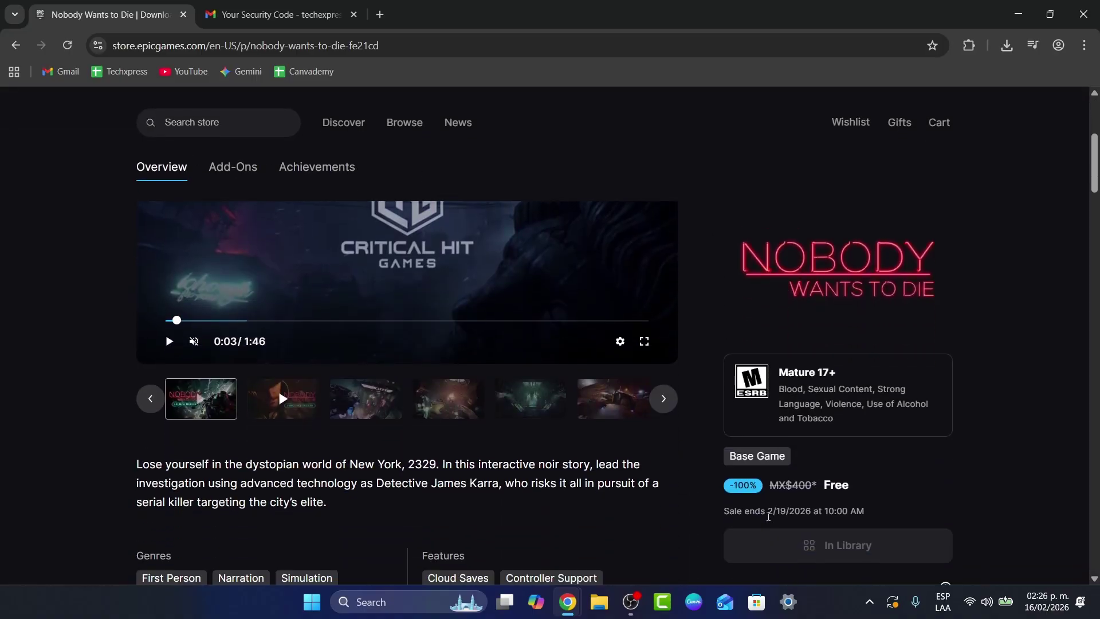
drag(768, 517, 858, 515)
scroll(650, 504, down, 1)
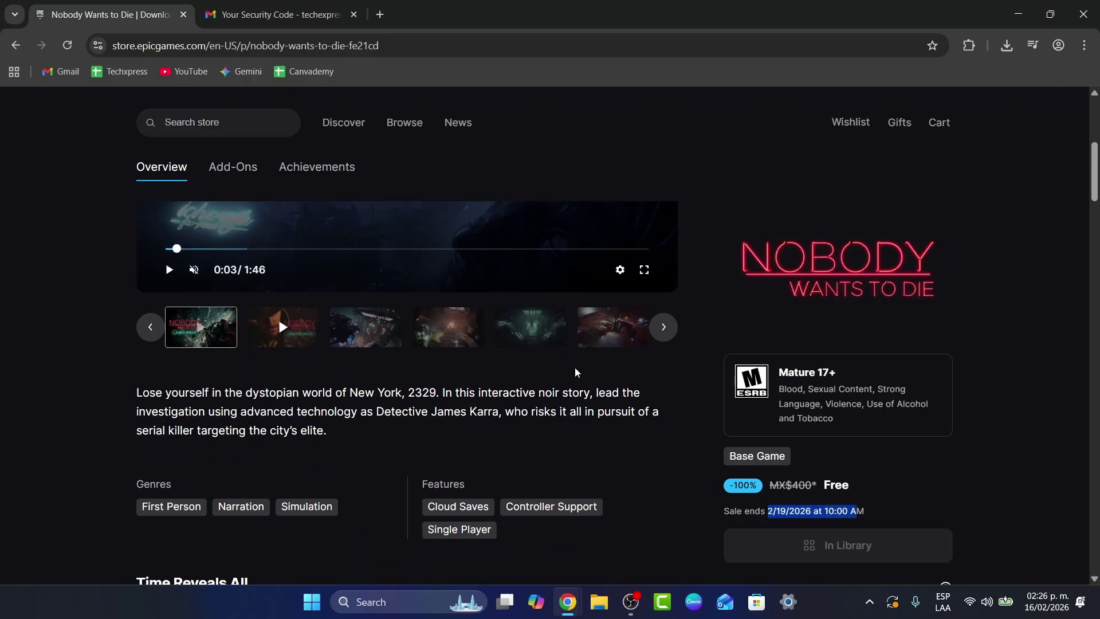
- Step through the gallery screenshots, past the knife scene, to the sixth one showing the hooded man
click(366, 327)
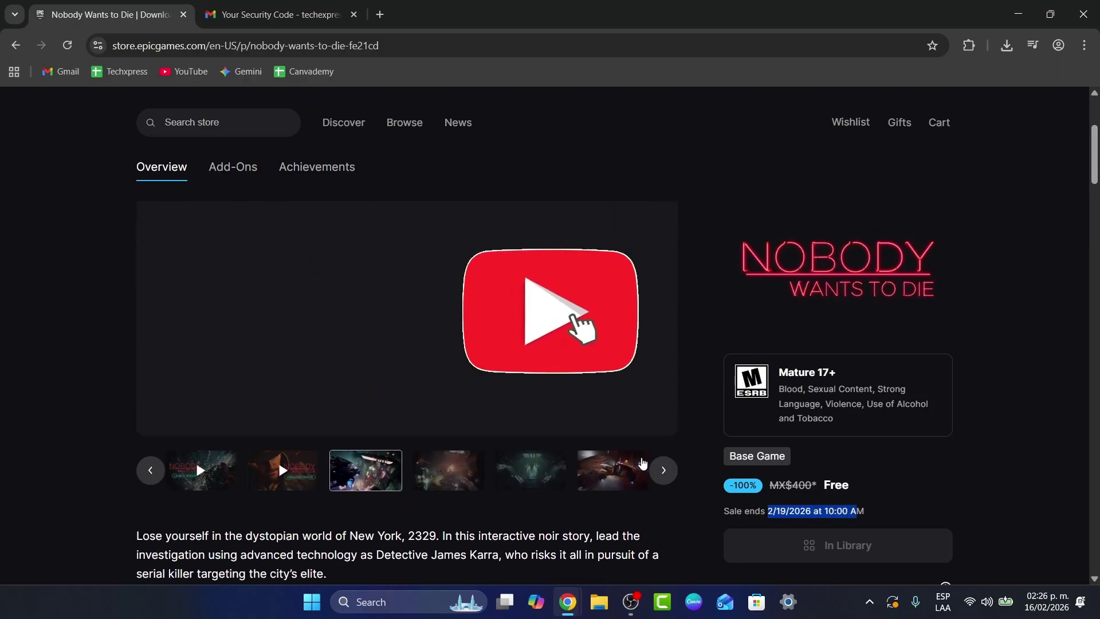
click(664, 541)
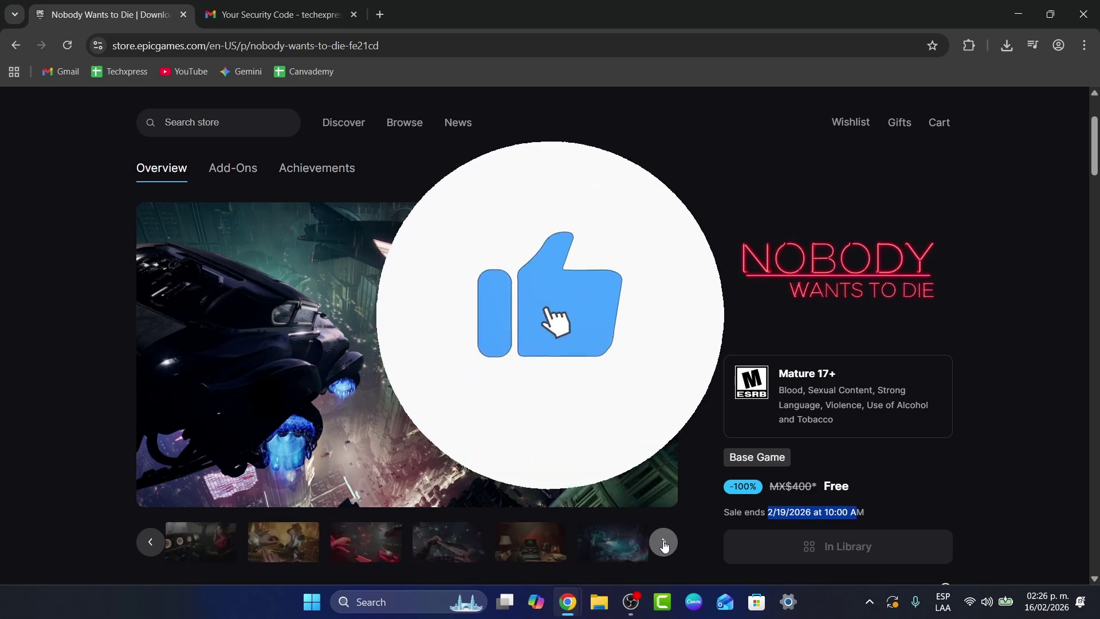
click(448, 541)
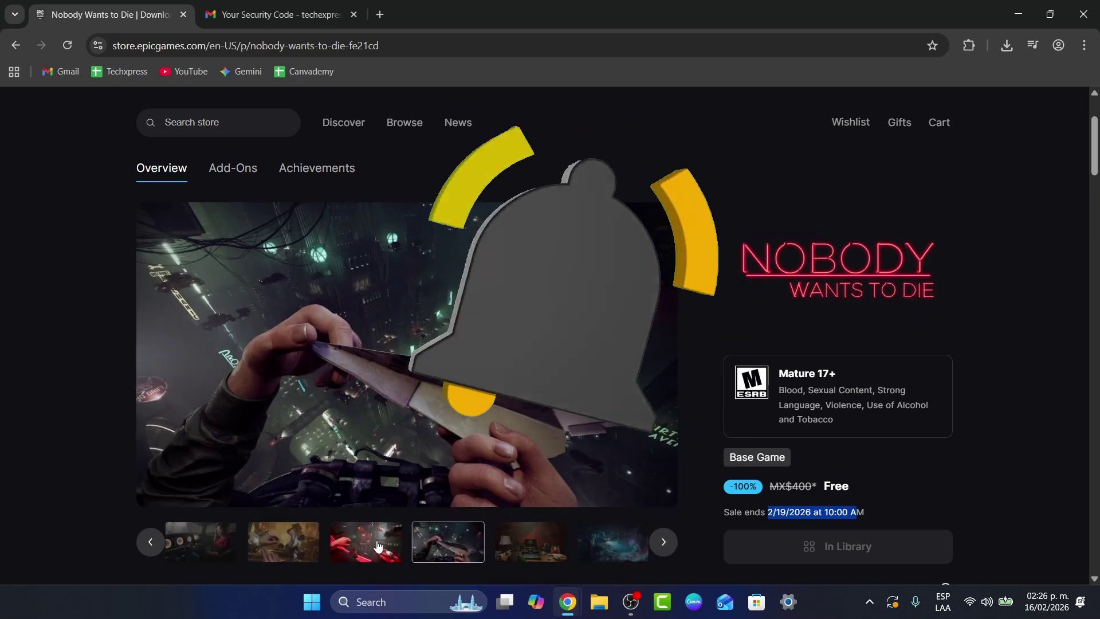
click(528, 545)
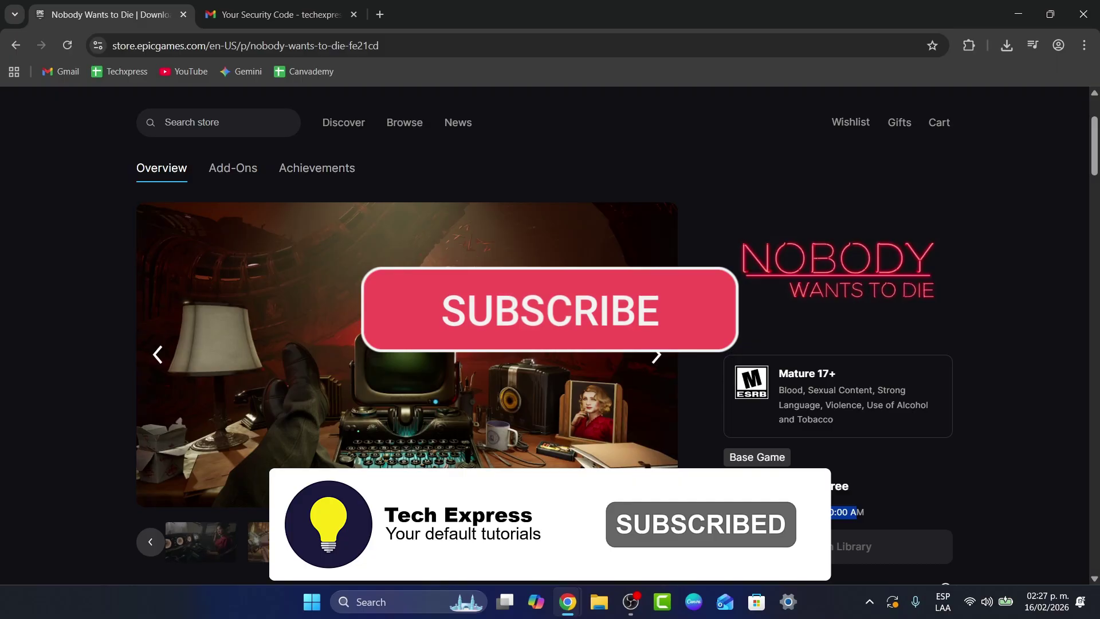
click(616, 530)
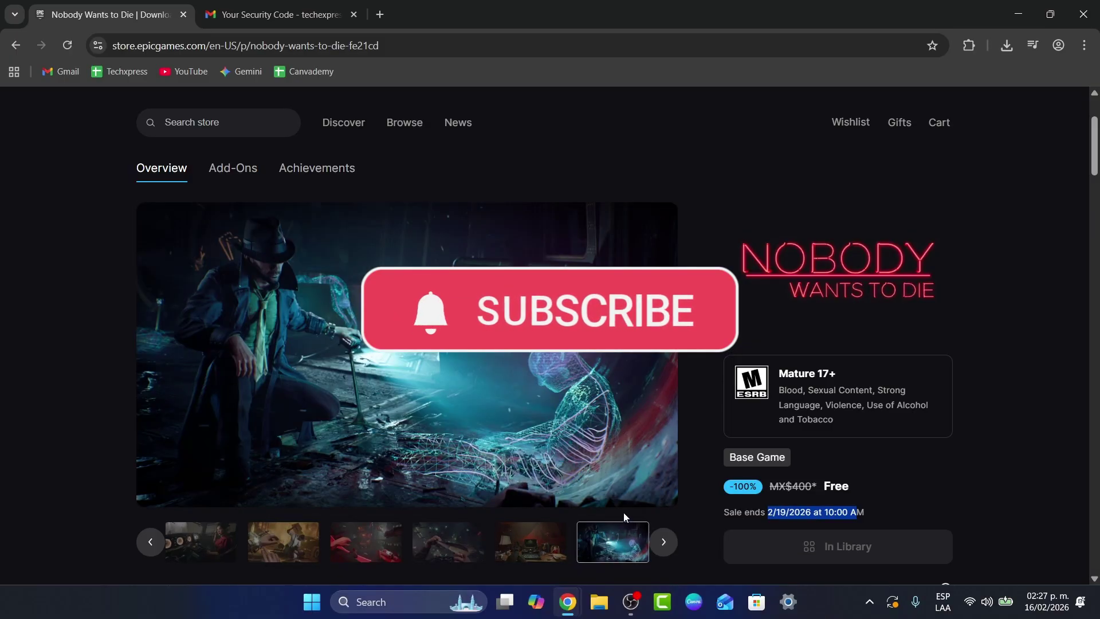